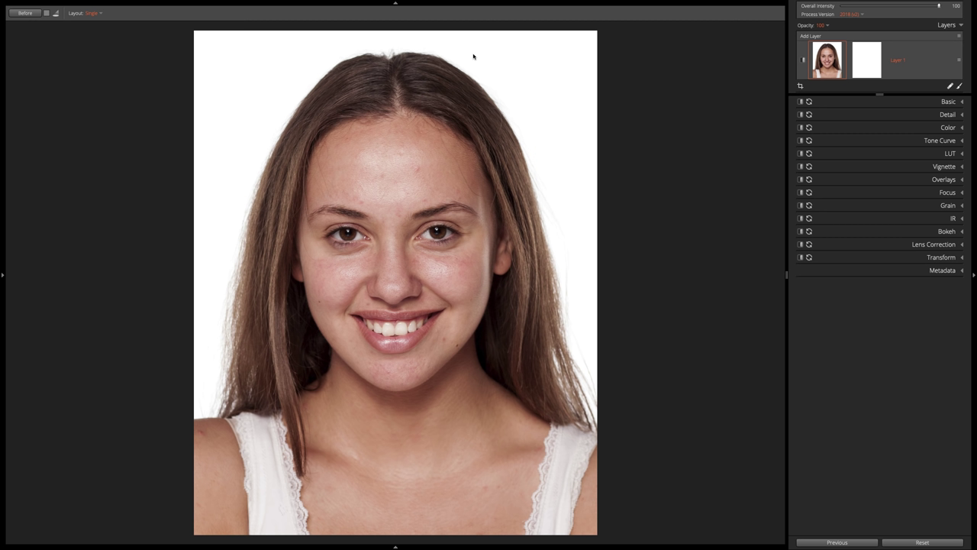
Set Whites to -38 and Temp to 4.11 in the Basic adjustments of Layer 1.
left_click(864, 102)
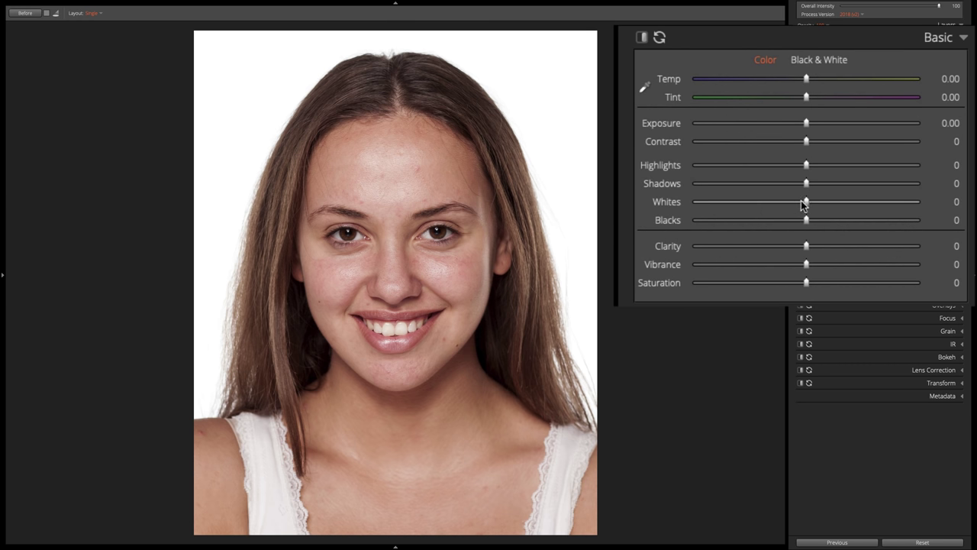
left_click_drag(804, 201, 764, 207)
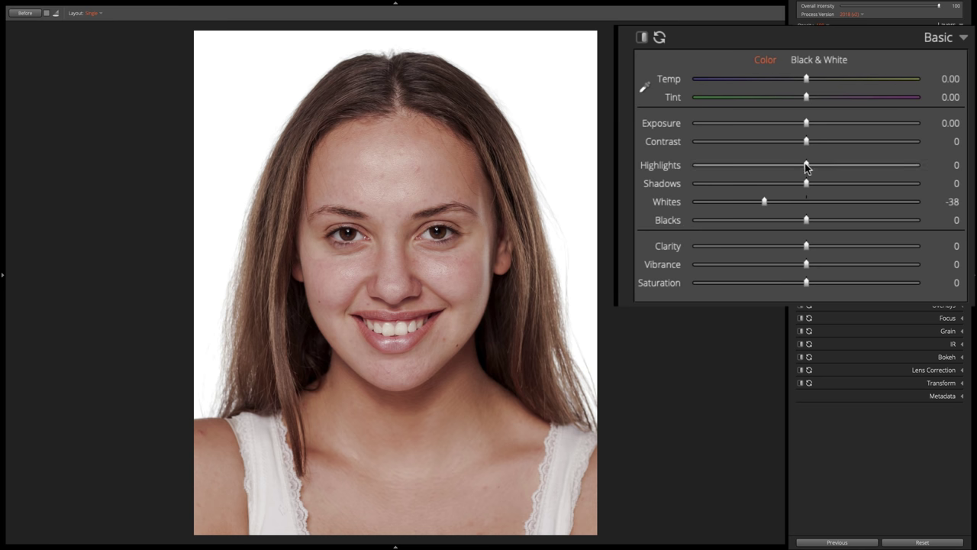
mouse_move(807, 166)
left_mouse_down()
mouse_move(775, 167)
mouse_move(805, 166)
left_mouse_up()
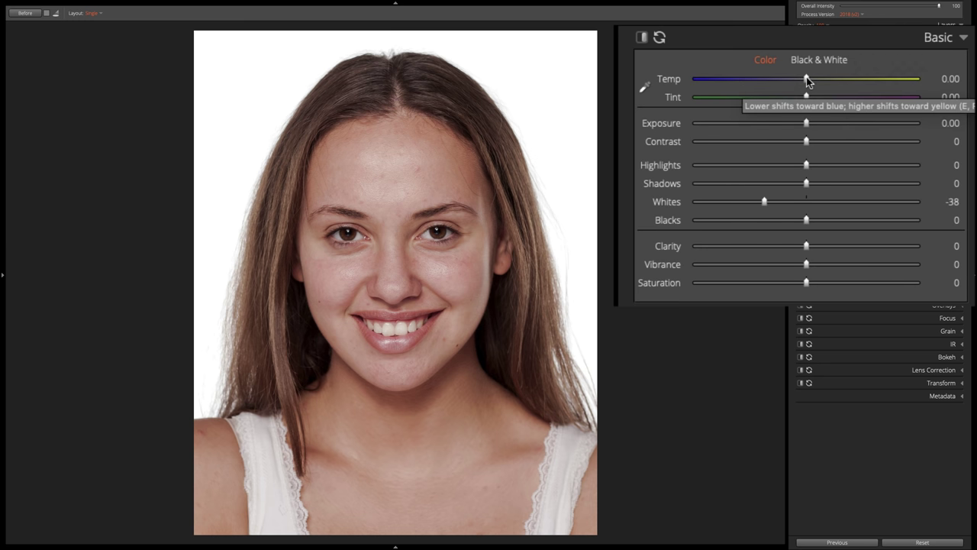
left_click_drag(808, 81, 812, 81)
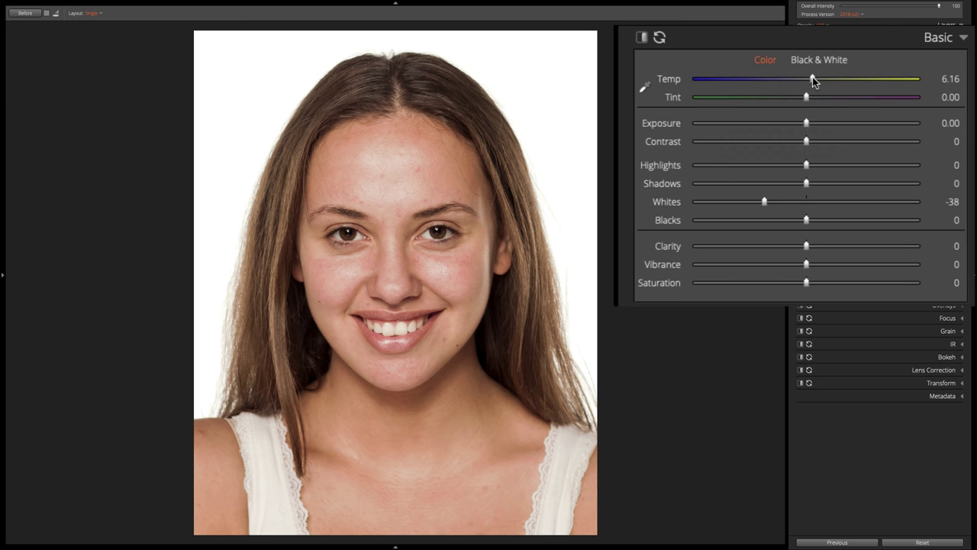
left_click_drag(812, 78, 812, 78)
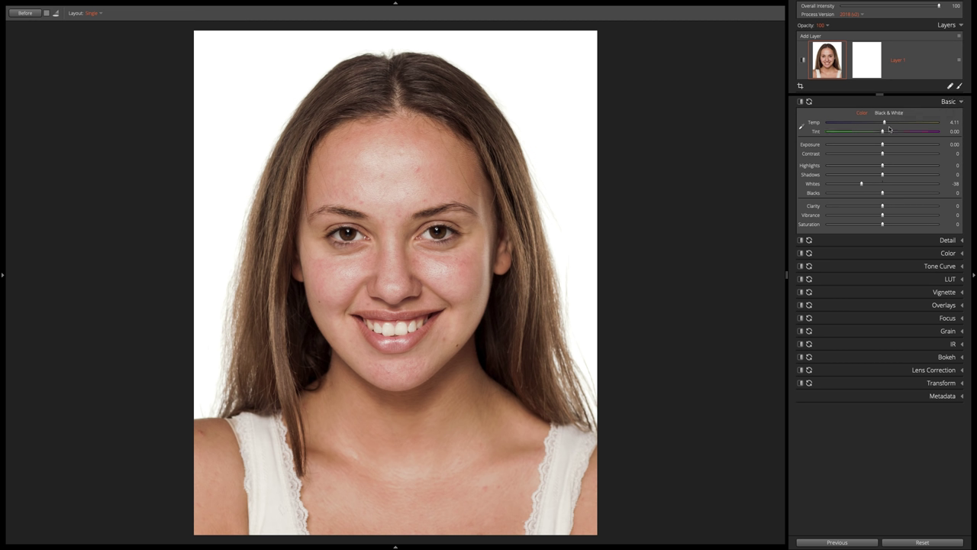
left_click(948, 102)
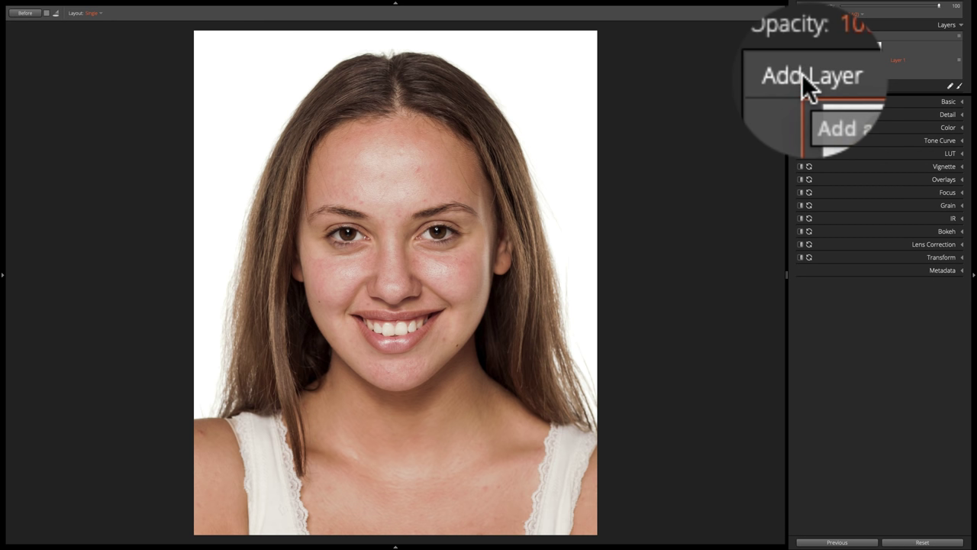
Add a new layer above Layer 1 and name it Blemishes.
left_click(809, 26)
double_click(895, 60)
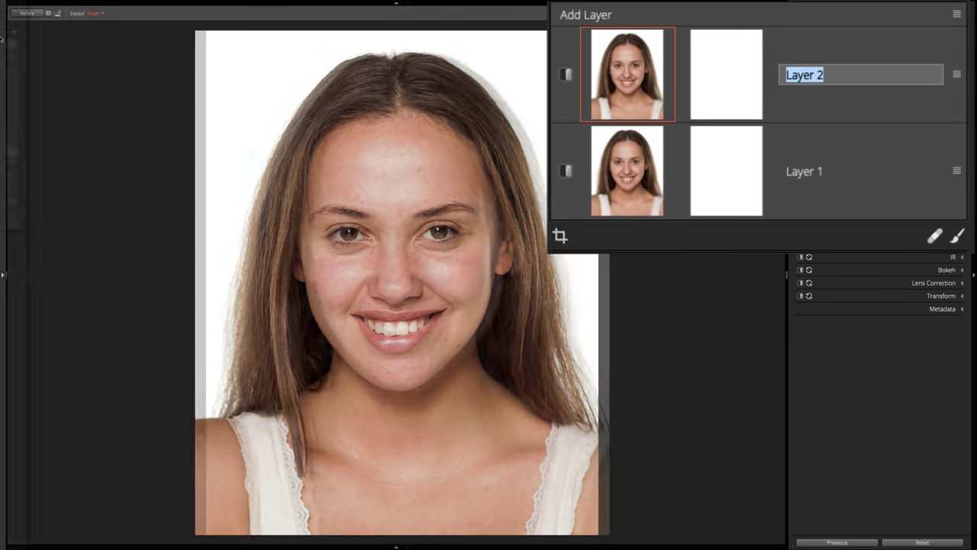
type("Blemishes")
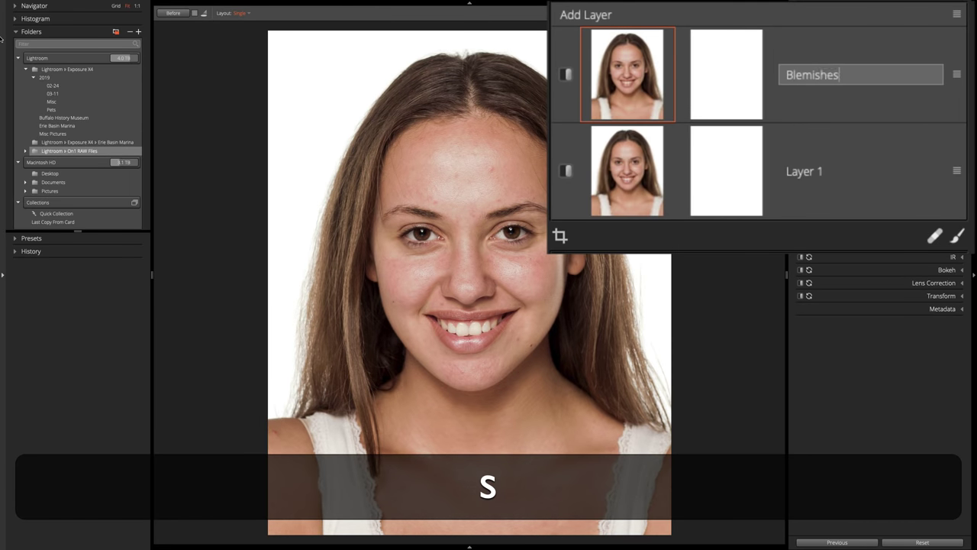
key("Tab")
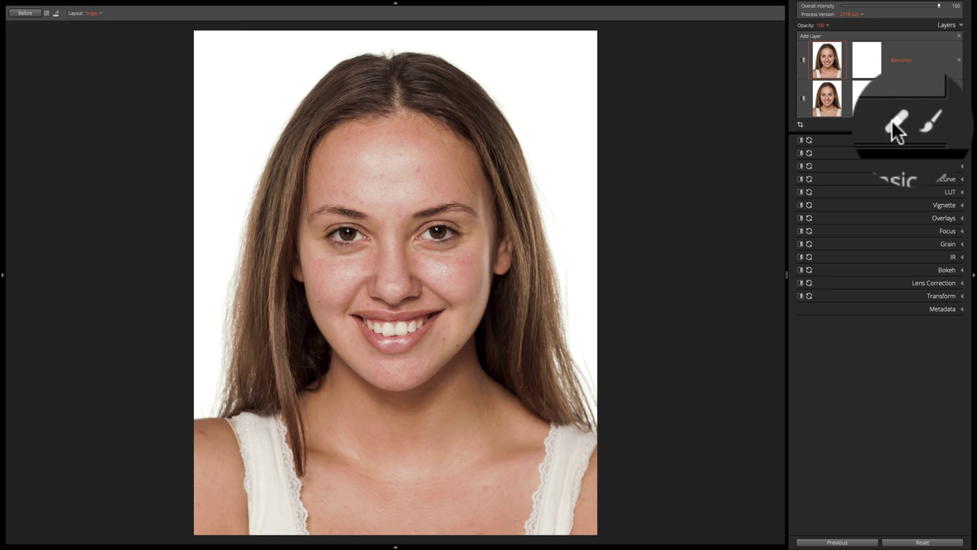
Activate spot healing on the Blemishes layer and set the Heal brush size to 24.
left_click(893, 122)
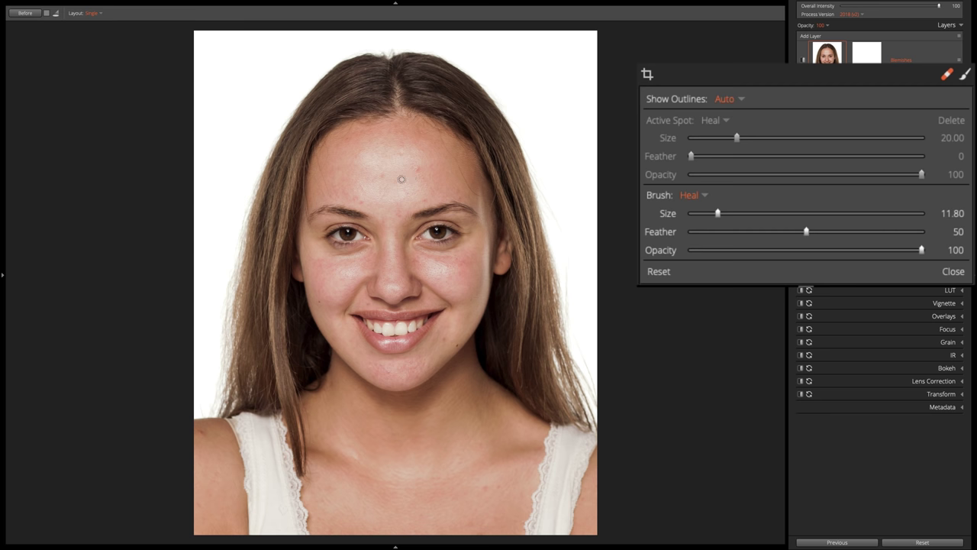
key("bracketright")
key("bracketright")
key("bracketright")
key("bracketright")
key("bracketright")
key("bracketright")
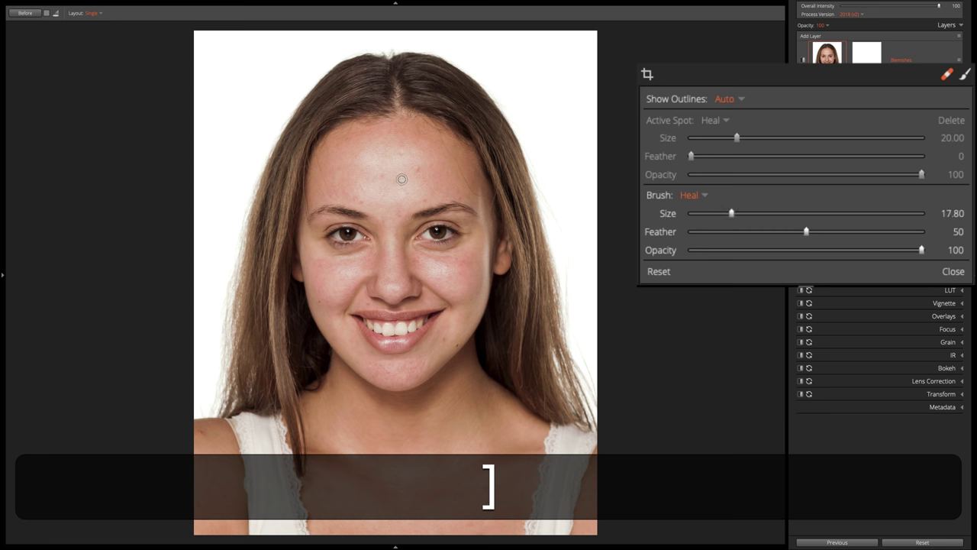
key("bracketleft")
key("bracketleft")
key("bracketleft")
key("bracketleft")
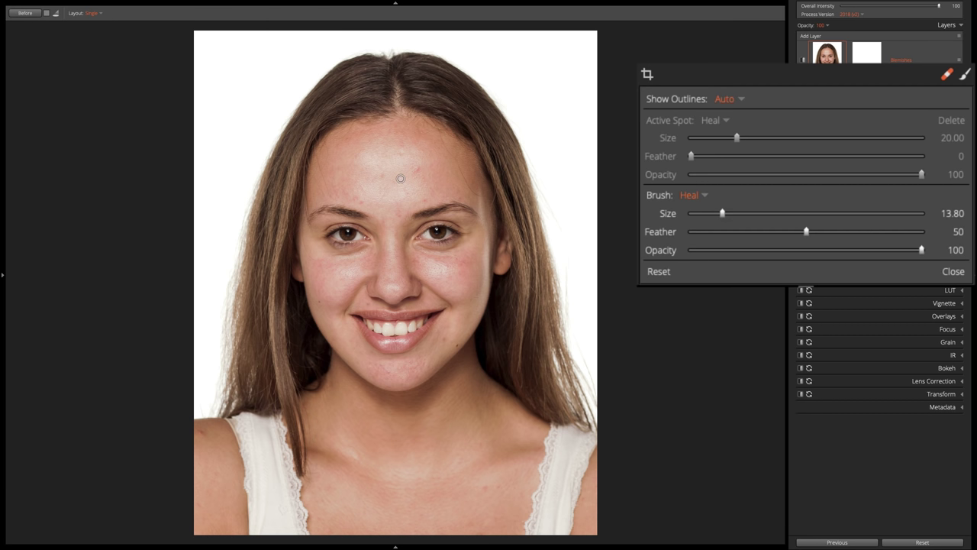
key("bracketleft")
key("bracketleft")
key("bracketleft")
key("bracketleft")
key("bracketleft")
key("bracketleft")
key("bracketright")
key("bracketright")
key("bracketright")
key("bracketright")
key("bracketright")
key("bracketright")
key("bracketright")
key("bracketright")
key("bracketright")
key("bracketright")
key("bracketright")
key("bracketleft")
key("bracketleft")
key("bracketleft")
key("bracketleft")
key("bracketleft")
key("bracketleft")
key("bracketleft")
key("bracketleft")
key("bracketleft")
key("bracketleft")
key("bracketright")
key("bracketright")
key("bracketright")
key("bracketright")
key("bracketright")
key("bracketright")
key("bracketright")
key("bracketright")
key("bracketright")
key("bracketright")
key("bracketleft")
key("bracketleft")
key("bracketleft")
key("bracketleft")
key("bracketleft")
key("bracketleft")
key("bracketright")
key("bracketright")
key("bracketright")
key("bracketright")
key("bracketright")
key("bracketright")
key("bracketleft")
key("bracketleft")
key("bracketleft")
key("bracketleft")
key("bracketleft")
key("bracketleft")
key("bracketleft")
key("bracketright")
key("bracketright")
key("bracketright")
key("bracketright")
key("bracketright")
key("bracketleft")
key("bracketleft")
key("bracketleft")
key("bracketleft")
key("bracketright")
key("bracketright")
key("bracketright")
key("bracketright")
key("bracketleft")
key("bracketleft")
key("bracketleft")
key("bracketleft")
key("bracketleft")
key("bracketright")
key("bracketright")
key("bracketright")
key("bracketright")
key("bracketleft")
key("bracketleft")
key("bracketleft")
key("bracketleft")
key("bracketleft")
key("bracketright")
key("bracketright")
Heal five blemishes across the forehead and above both eyebrows, reducing the brush size to 22 after the first.
left_click(416, 170)
key("bracketleft")
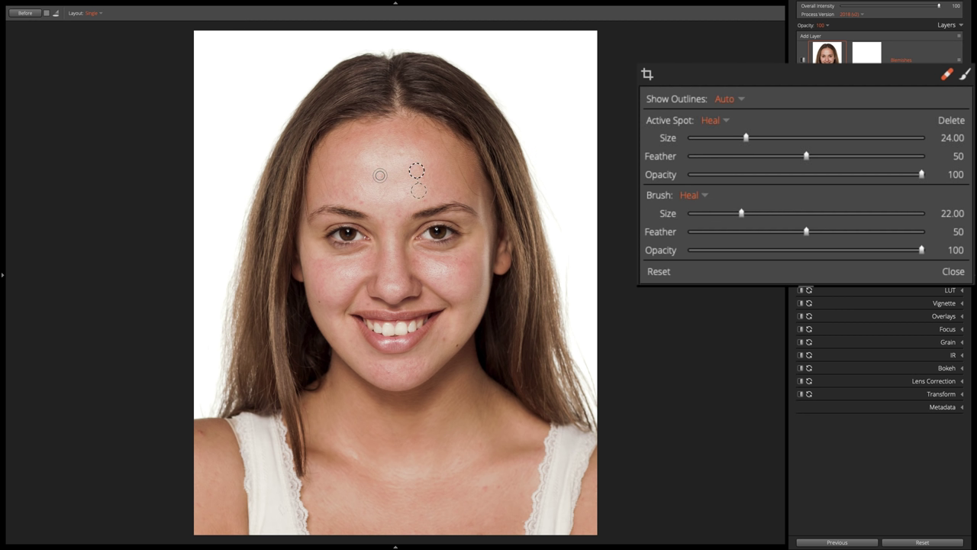
left_click(381, 175)
left_click(402, 153)
left_click(363, 202)
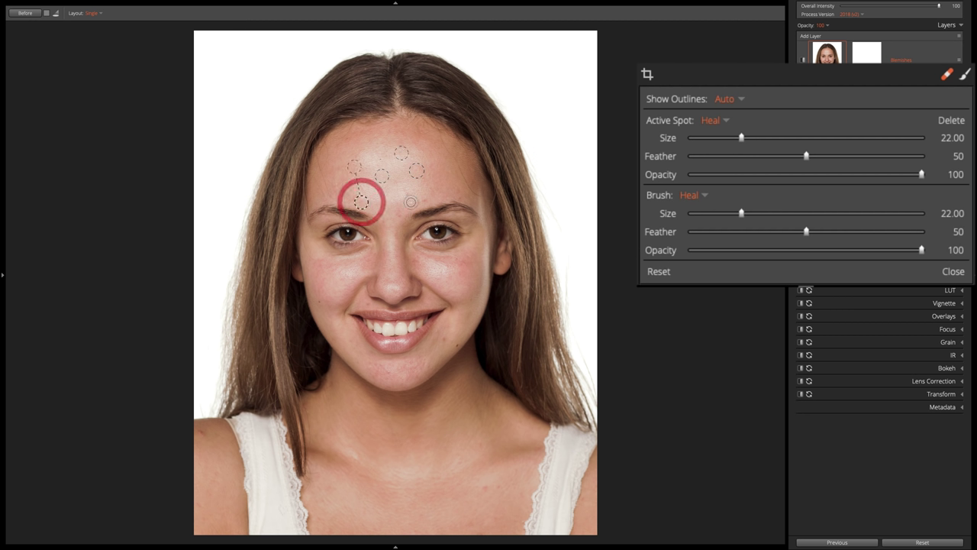
left_click(424, 200)
Set the Heal brush size to 18 and heal the small spots on the forehead, around the mouth and on the cheek.
key("bracketleft")
key("bracketleft")
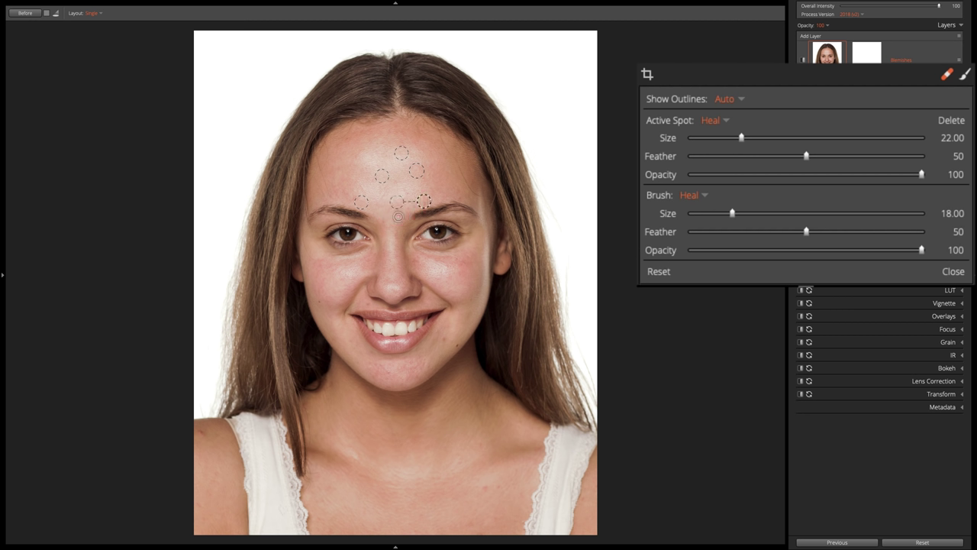
left_click(399, 216)
left_click_drag(459, 198, 461, 221)
left_click_drag(368, 304, 357, 342)
left_click_drag(443, 339, 436, 330)
left_click(334, 338)
left_click(407, 194)
left_click(447, 267)
left_click(455, 260)
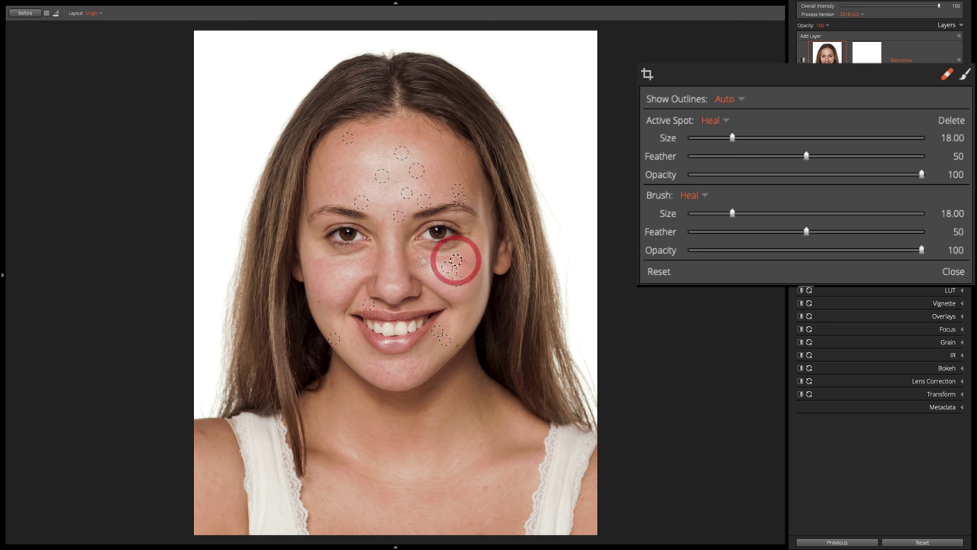
Heal the larger area beside the nose under the eye with brush size 26 and reposition its sample source.
key("bracketright")
key("bracketright")
key("bracketright")
key("bracketright")
key("bracketright")
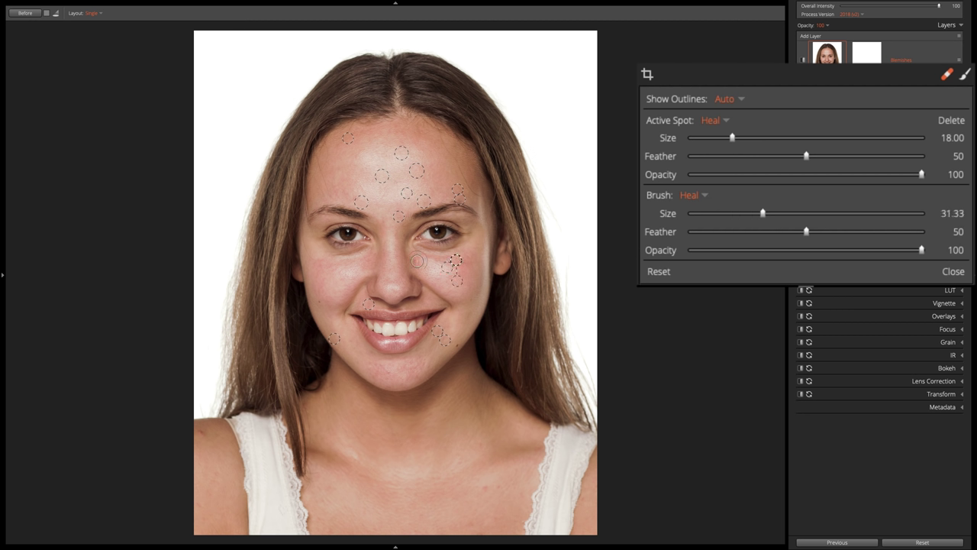
key("bracketright")
left_click(417, 261)
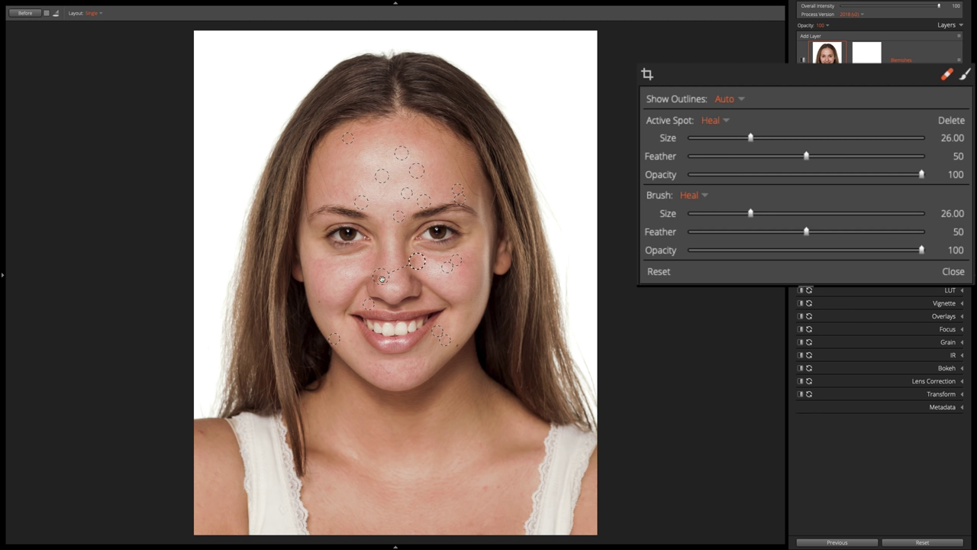
left_click_drag(376, 276, 365, 265)
Heal one more blemish on the upper forehead with brush size 17.33 and relocate its sample source nearby.
key("bracketleft")
left_click(360, 153)
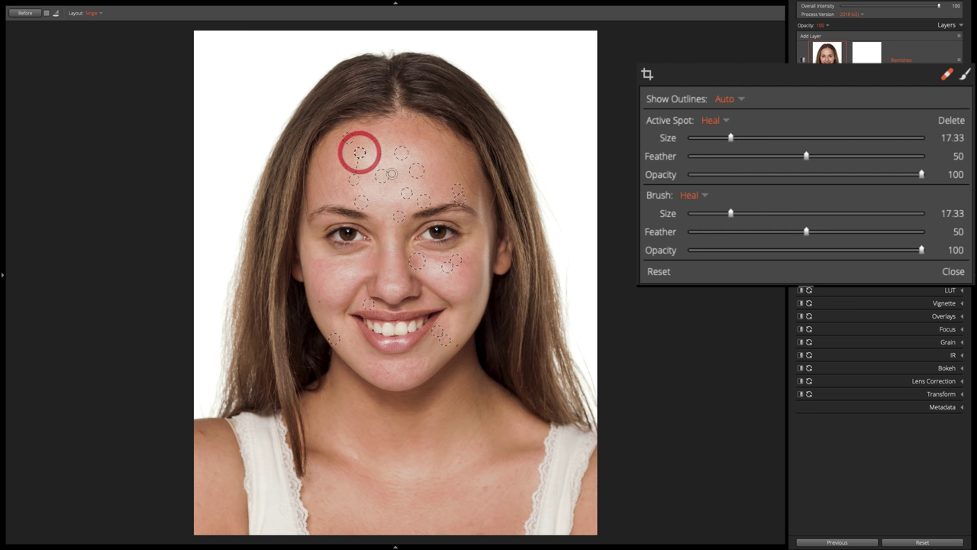
left_click_drag(365, 177, 343, 164)
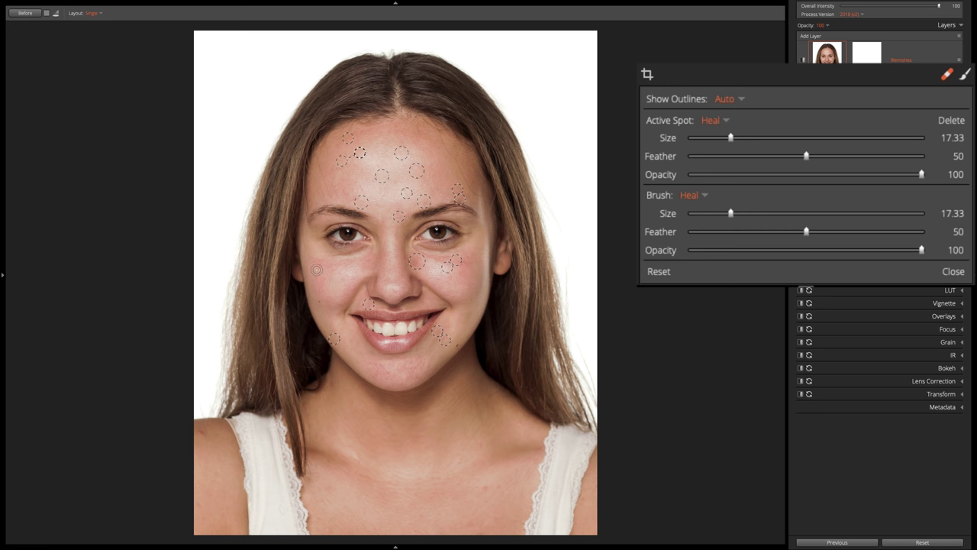
key("bracketright")
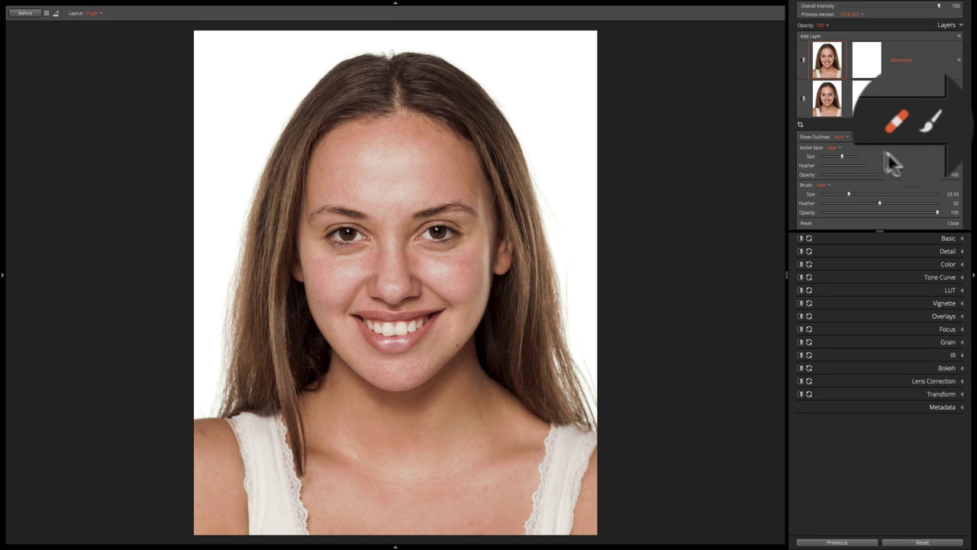
Load the Soften Skin brush preset on a new layer, reveal all brush options and open that layer's Focus settings.
left_click(955, 126)
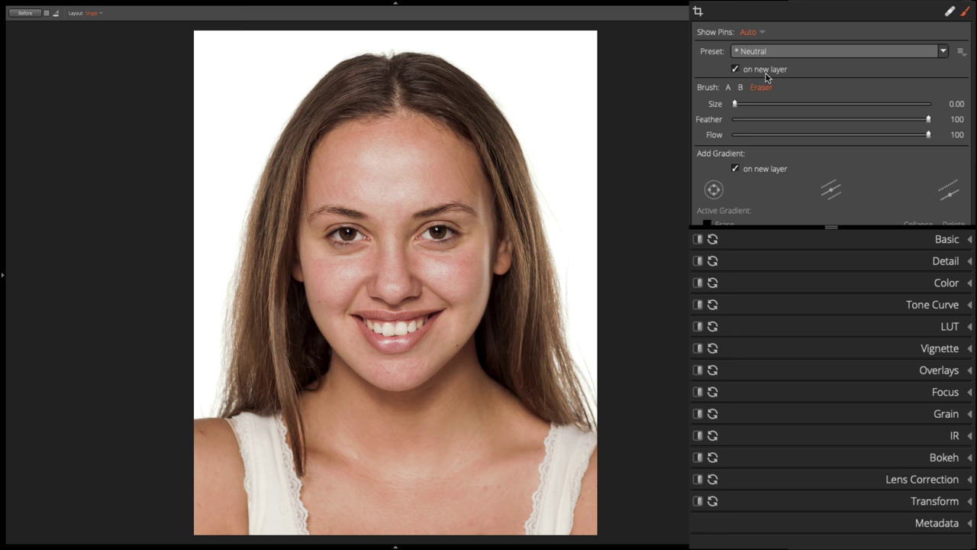
left_click(794, 51)
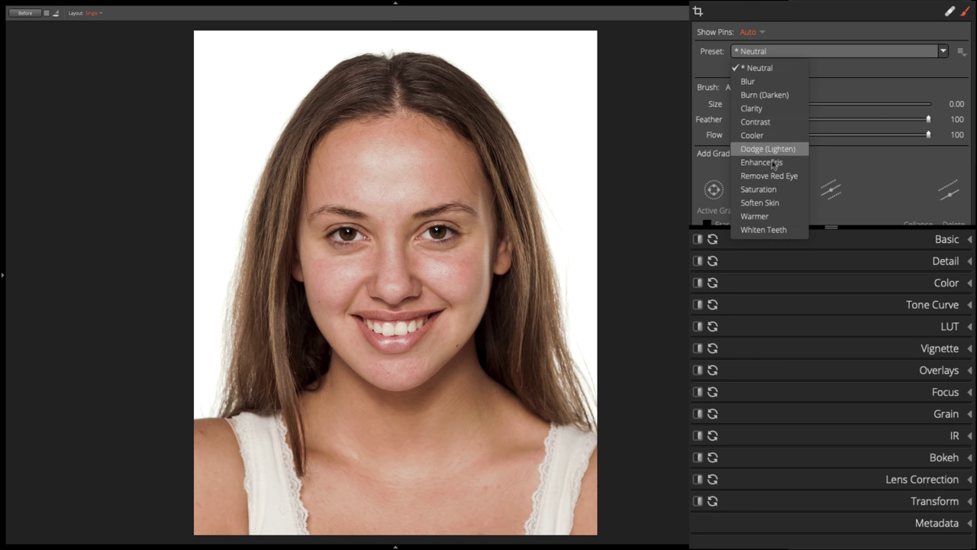
left_click(761, 203)
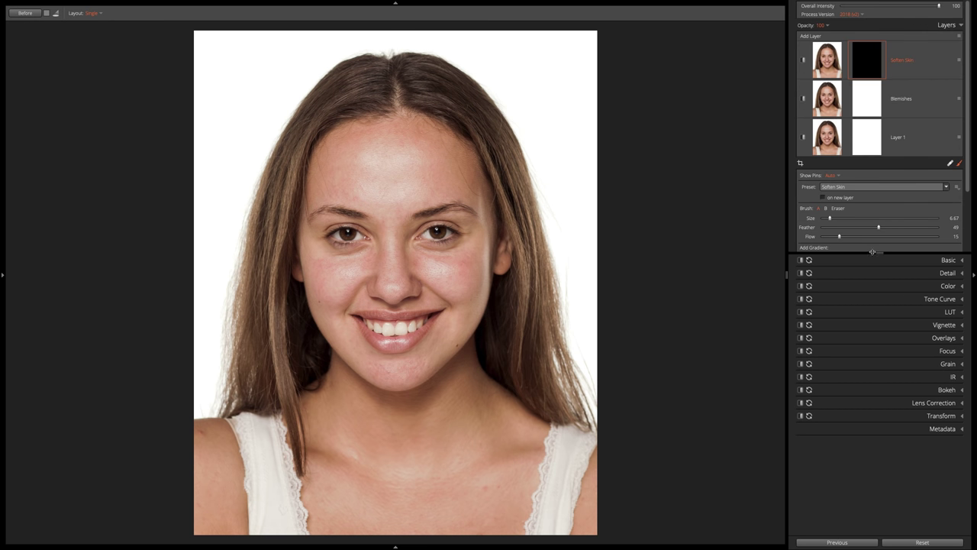
left_click_drag(879, 253, 884, 331)
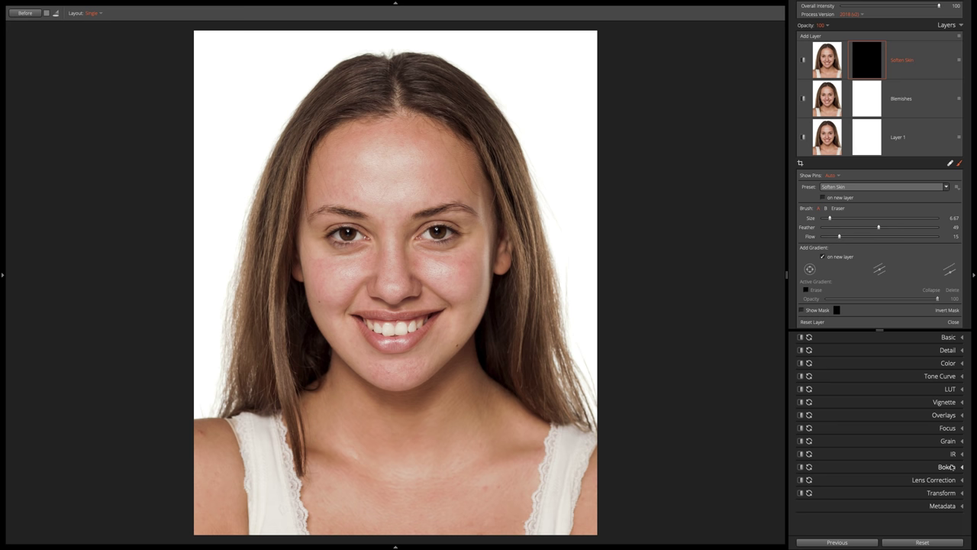
left_click(939, 430)
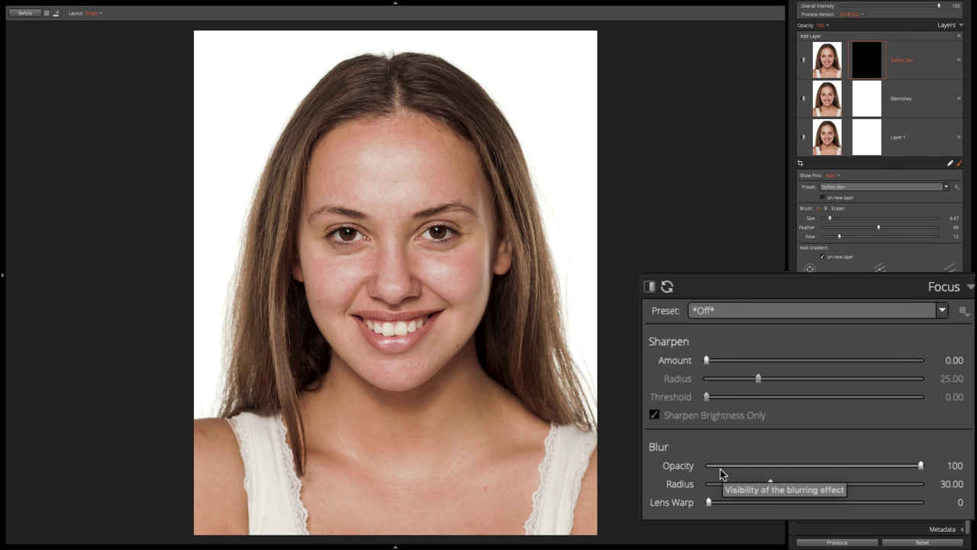
Set the Soften Skin brush's flow to 100 and its size to 18.33.
left_click_drag(840, 236, 937, 236)
left_click(394, 282)
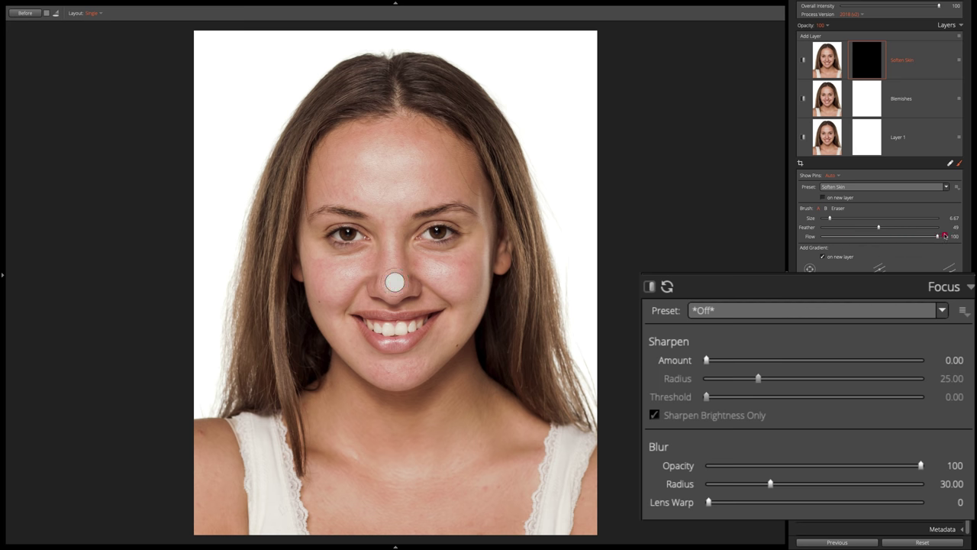
key("bracketright")
key("bracketright")
key("bracketright")
key("bracketright")
key("bracketright")
key("bracketleft")
key("bracketleft")
key("bracketleft")
Try skin-softening strokes across the forehead at full flow, undoing the first one before painting again.
left_click(376, 174)
left_click_drag(384, 170, 365, 191)
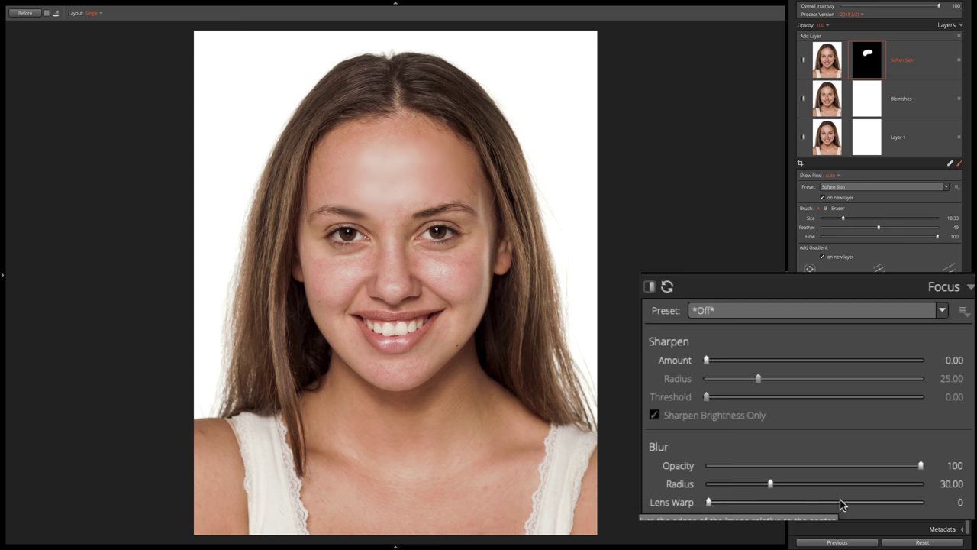
key("super")
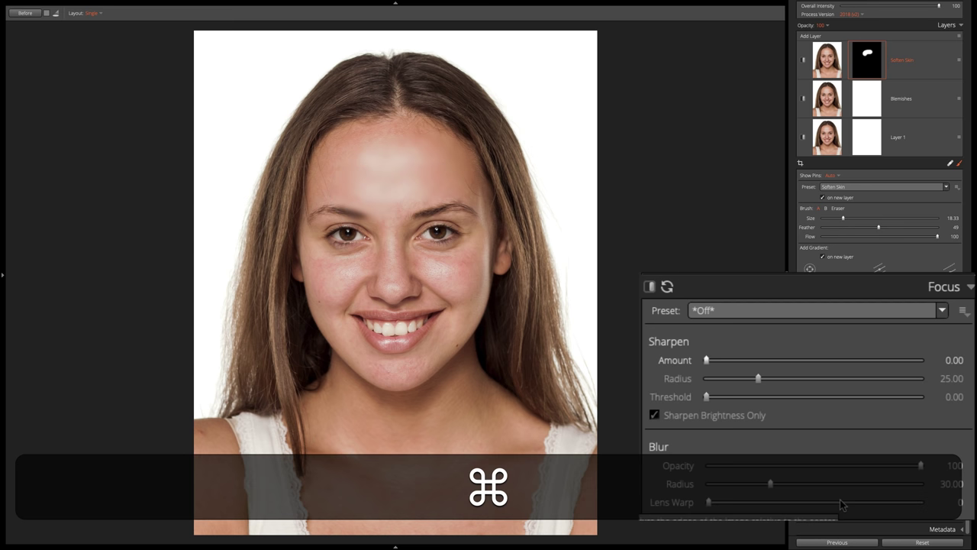
key("super+z")
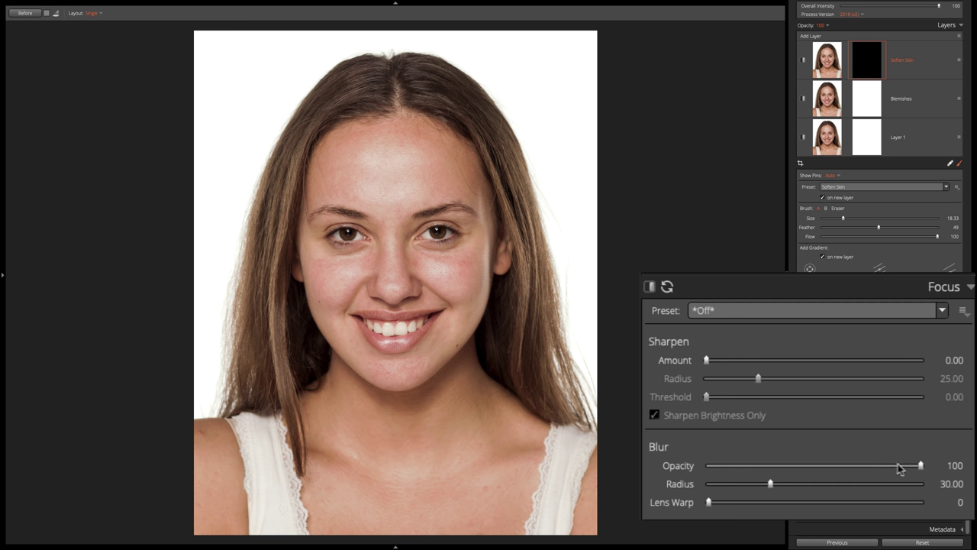
mouse_move(340, 162)
left_mouse_down()
mouse_move(400, 163)
mouse_move(395, 153)
mouse_move(373, 191)
left_mouse_up()
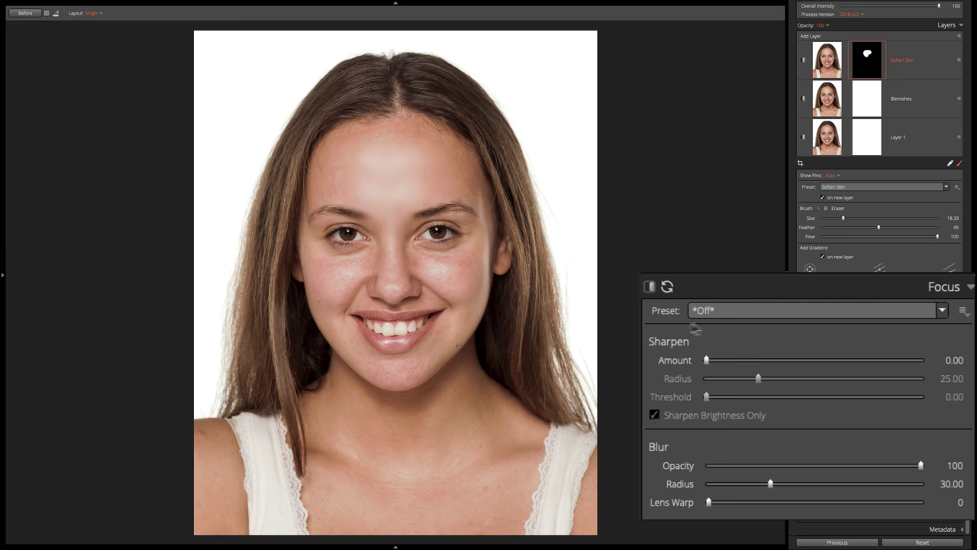
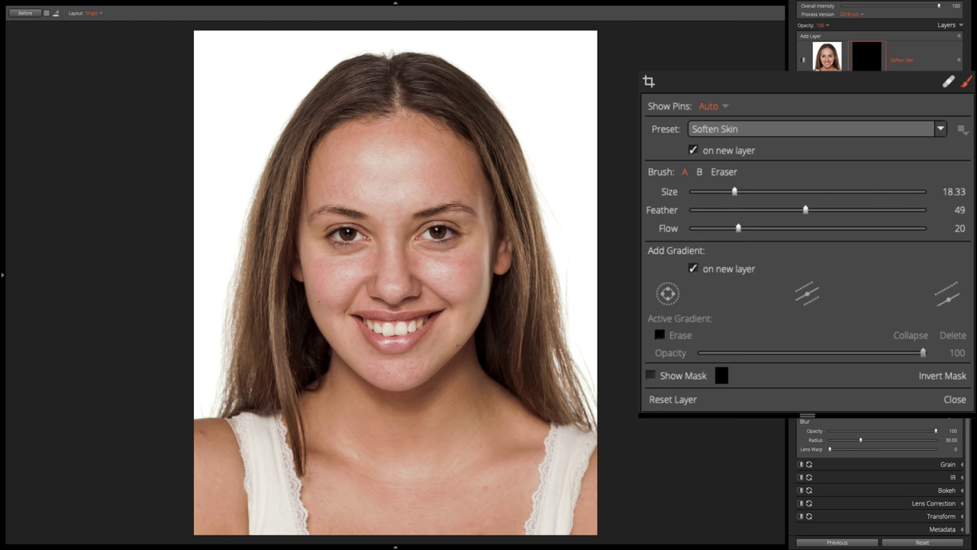
Reduce the Soften Skin brush size and paint softening over the forehead and cheeks at flow 20.
key("bracketleft")
key("bracketleft")
key("bracketleft")
key("bracketright")
key("bracketright")
key("bracketleft")
key("bracketleft")
key("bracketleft")
key("bracketleft")
key("bracketleft")
mouse_move(467, 180)
left_mouse_down()
mouse_move(435, 147)
mouse_move(380, 141)
mouse_move(331, 163)
mouse_move(415, 148)
mouse_move(365, 162)
mouse_move(334, 187)
mouse_move(437, 187)
mouse_move(389, 192)
mouse_move(430, 195)
mouse_move(398, 200)
mouse_move(354, 193)
mouse_move(390, 202)
mouse_move(391, 246)
mouse_move(351, 263)
mouse_move(330, 260)
left_mouse_up()
Paint a softening patch on the upper chest and soften both cheeks, varying the brush size and ending at 4.67.
key("bracketright")
key("bracketright")
mouse_move(501, 486)
left_mouse_down()
mouse_move(427, 487)
mouse_move(527, 487)
mouse_move(437, 486)
mouse_move(500, 487)
mouse_move(456, 467)
mouse_move(457, 506)
left_mouse_up()
scroll(437, 281, "down", 2)
scroll(437, 281, "up", 3)
scroll(437, 281, "down", 8)
scroll(437, 281, "up", 8)
scroll(438, 281, "down", 1)
mouse_move(448, 277)
left_mouse_down()
mouse_move(465, 274)
mouse_move(428, 260)
mouse_move(447, 255)
left_mouse_up()
left_click(350, 275)
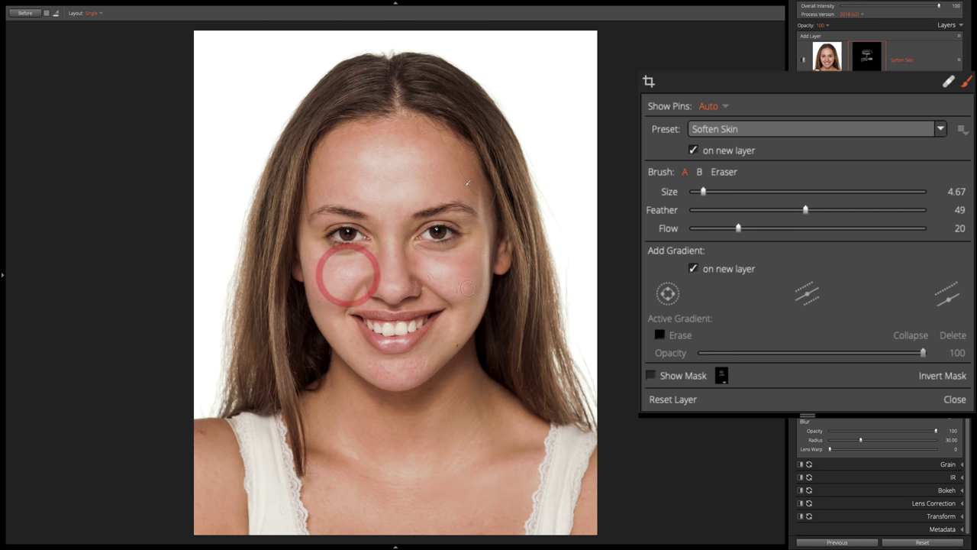
Display the mask overlay, paint the missed areas along the forehead's sides and upper edge, and hide the overlay.
left_click(651, 376)
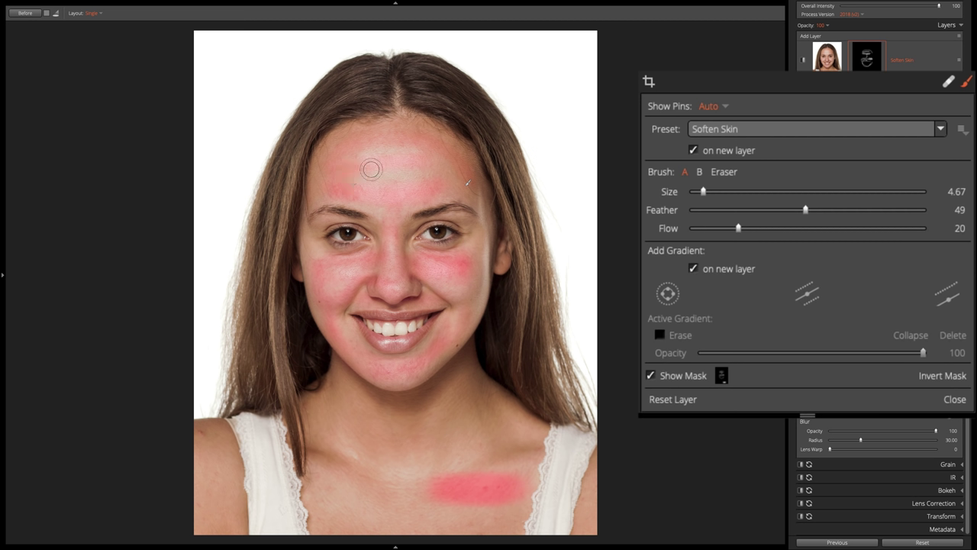
mouse_move(343, 180)
left_mouse_down()
mouse_move(323, 174)
mouse_move(327, 155)
mouse_move(313, 200)
left_mouse_up()
mouse_move(468, 146)
left_mouse_down()
mouse_move(410, 126)
mouse_move(339, 128)
left_mouse_up()
left_click(650, 375)
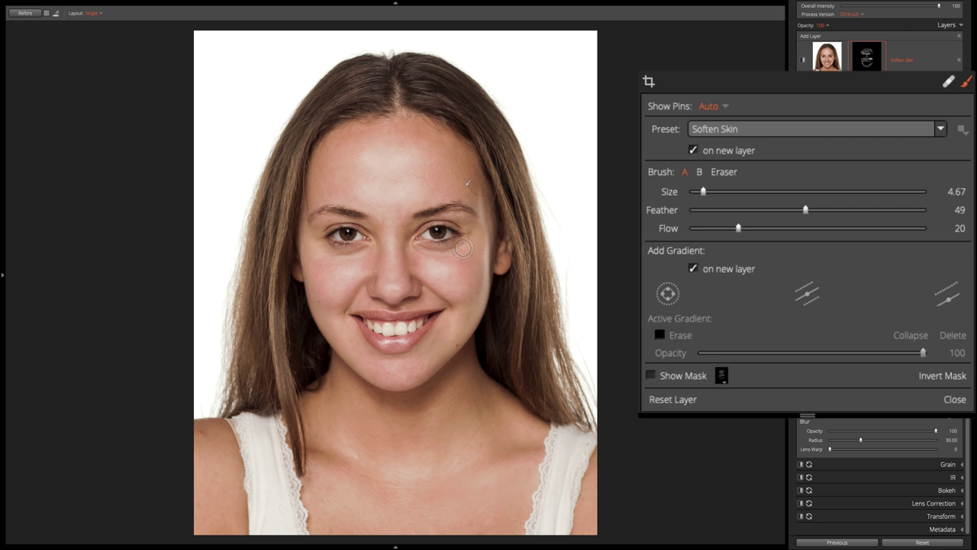
Shrink the brush to size 0.00 and soften the skin beside the mouth and chin.
scroll(463, 247, "up", 3)
scroll(460, 245, "down", 8)
left_click(344, 311)
left_click(365, 351)
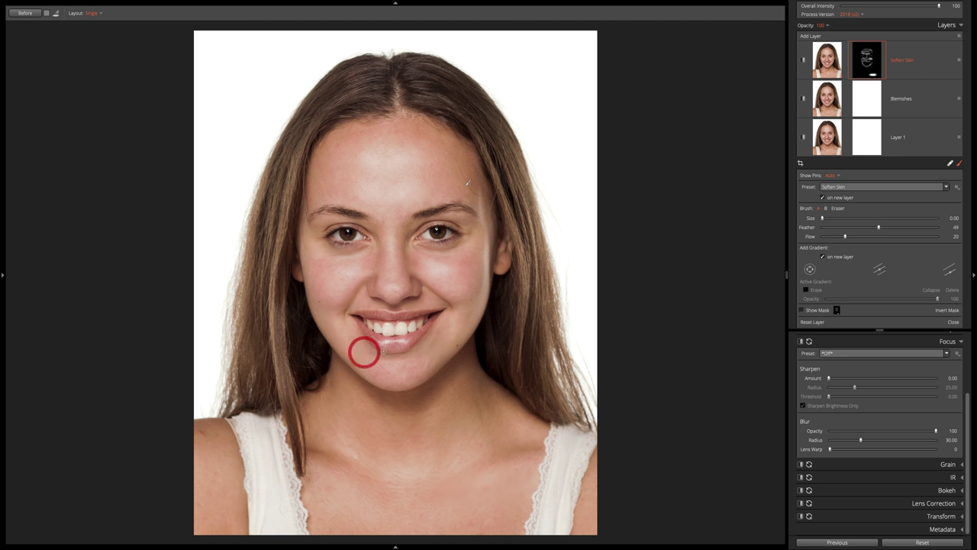
Compare the result with the layer's Focus processing off and on, and soften the skin around both eyes.
left_click(800, 341)
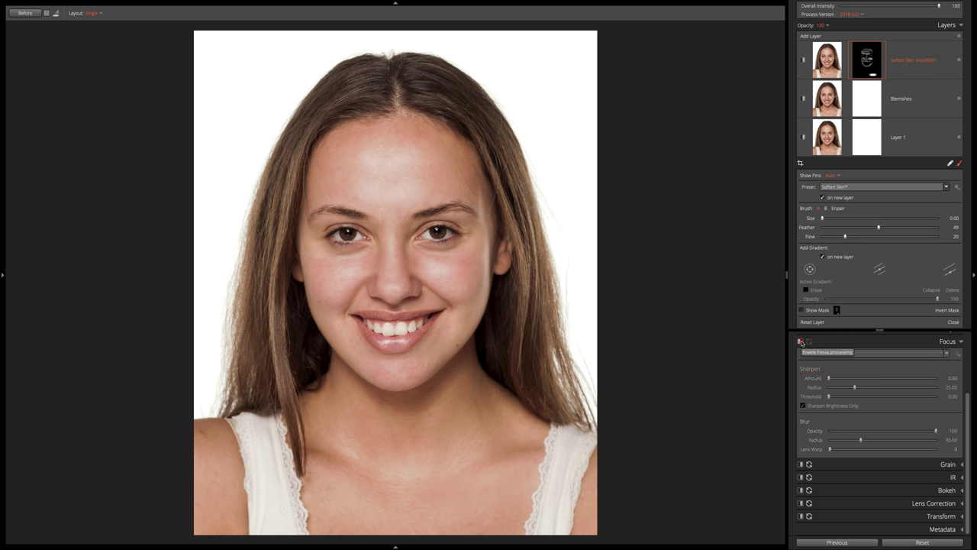
left_click(800, 341)
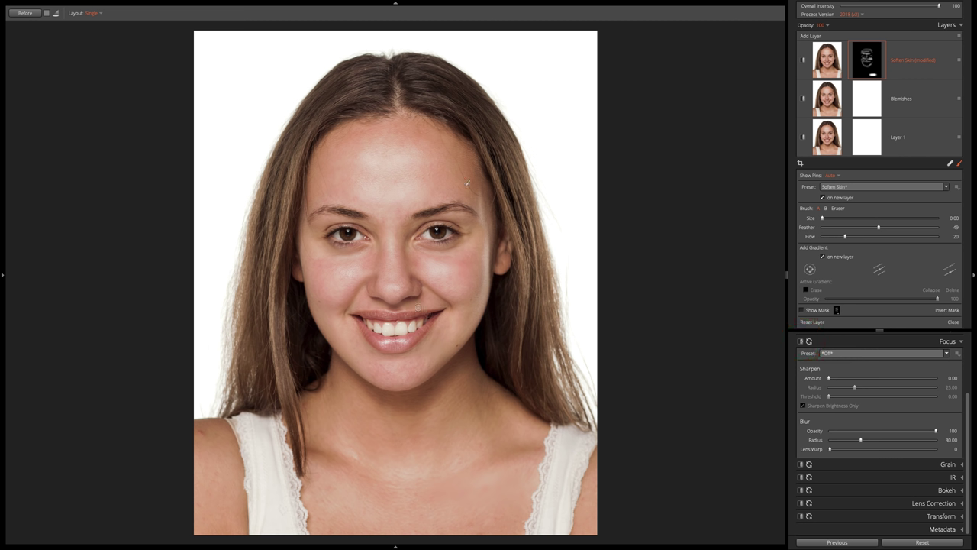
left_click(349, 252)
mouse_move(426, 249)
left_mouse_down()
mouse_move(472, 237)
mouse_move(458, 222)
mouse_move(434, 220)
left_mouse_up()
left_click(406, 228)
Erase the softening patch on the upper chest from the Soften Skin mask with an enlarged eraser.
left_click(868, 60)
mouse_move(887, 68)
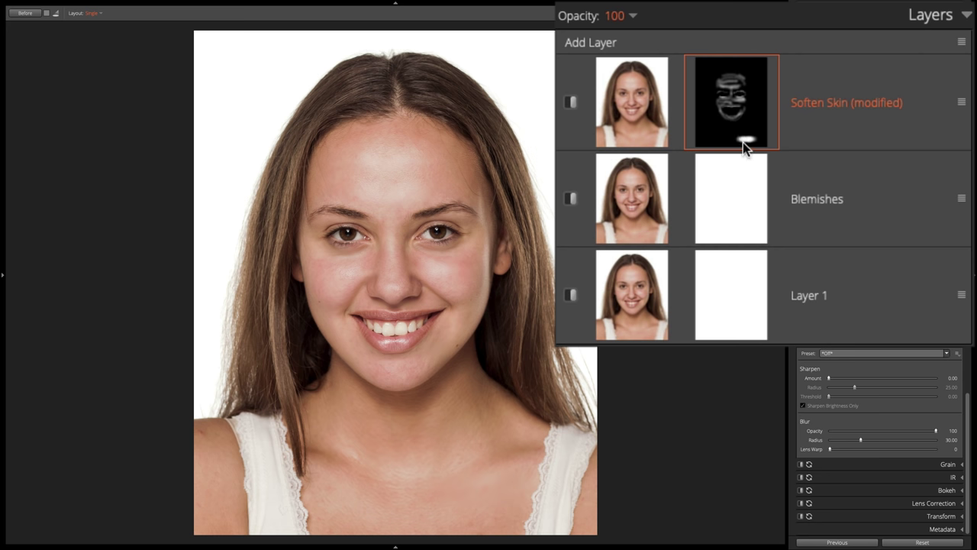
mouse_move(753, 142)
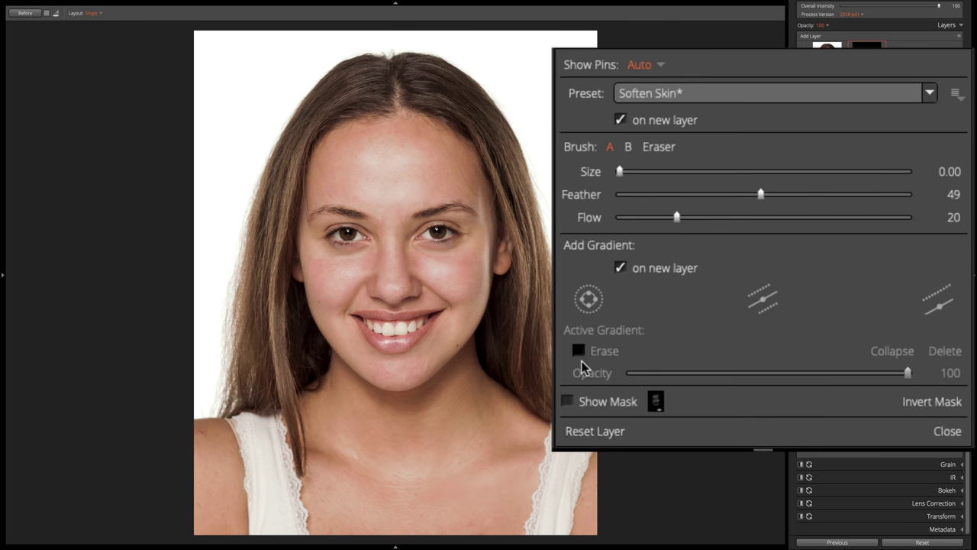
left_click(661, 148)
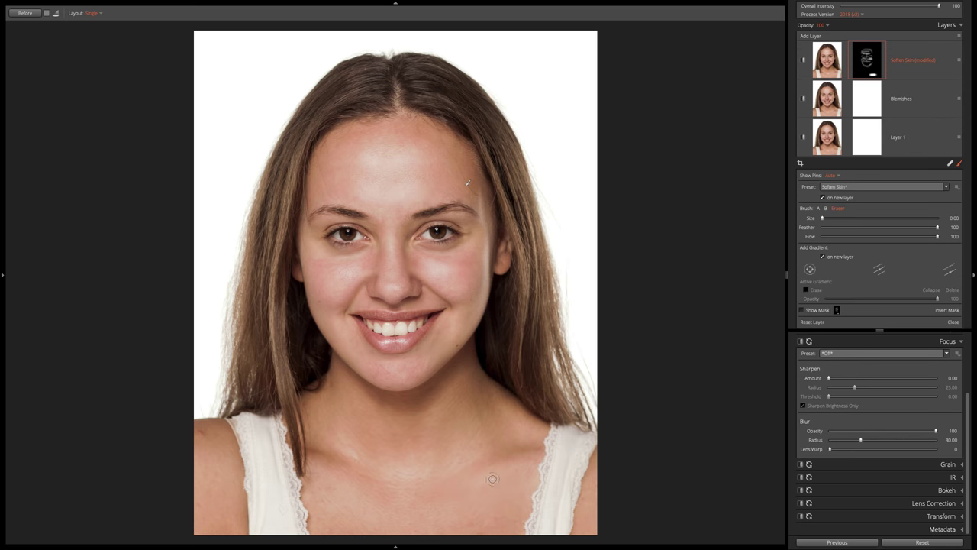
key("bracketright")
key("bracketright")
left_click(428, 503)
Return to brush A and paint softening along the forehead's hairline.
left_click(819, 208)
left_click(464, 135)
left_click_drag(425, 127, 345, 130)
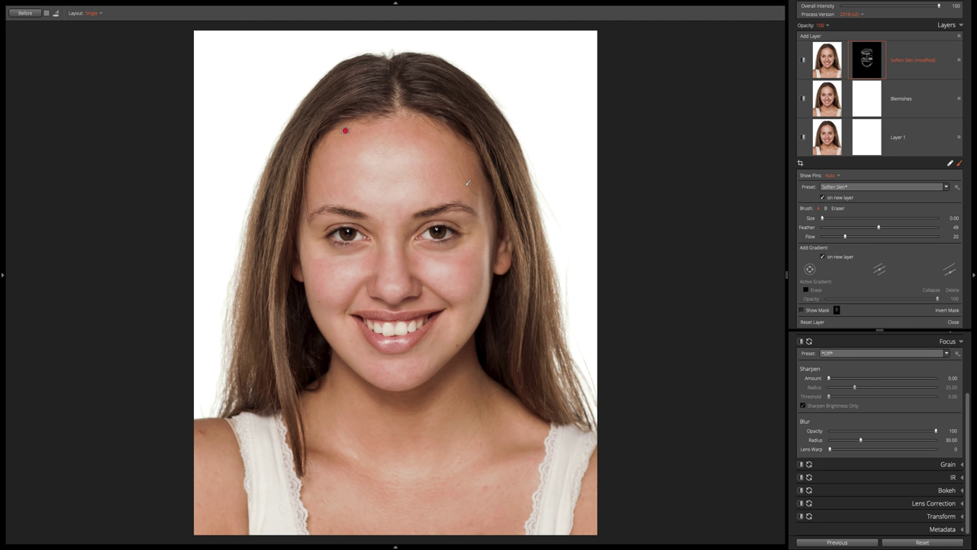
left_click(314, 154)
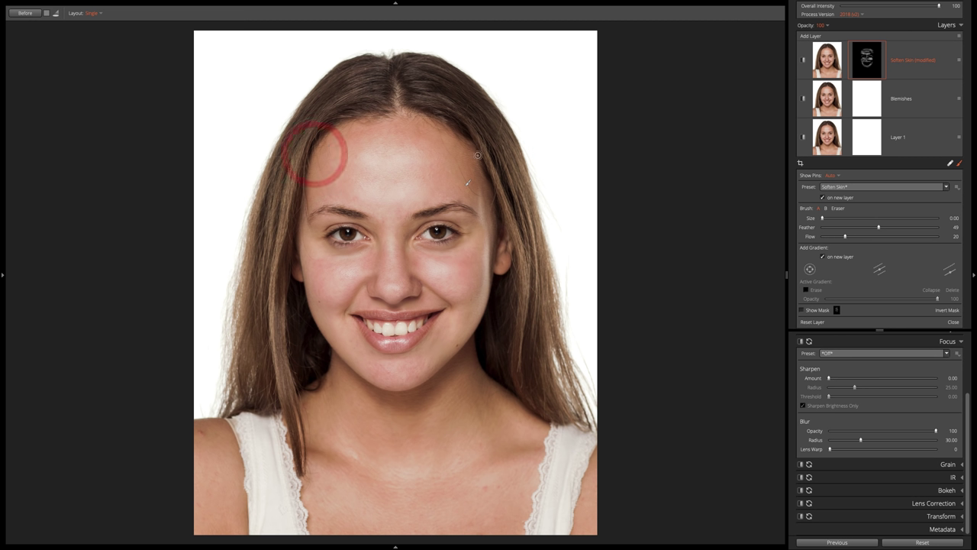
Load the Whiten Teeth brush preset on a new layer and reveal that layer's Basic settings.
left_click(890, 190)
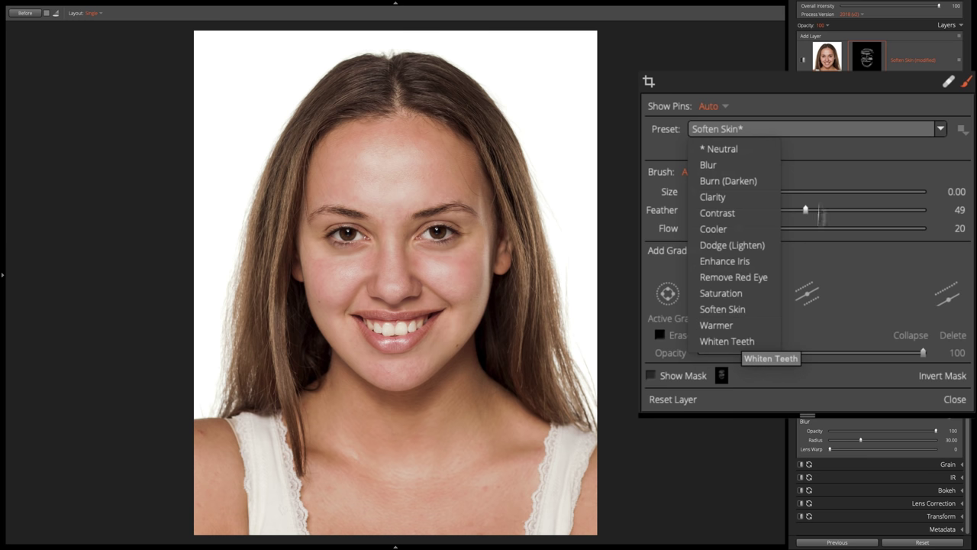
left_click(812, 104)
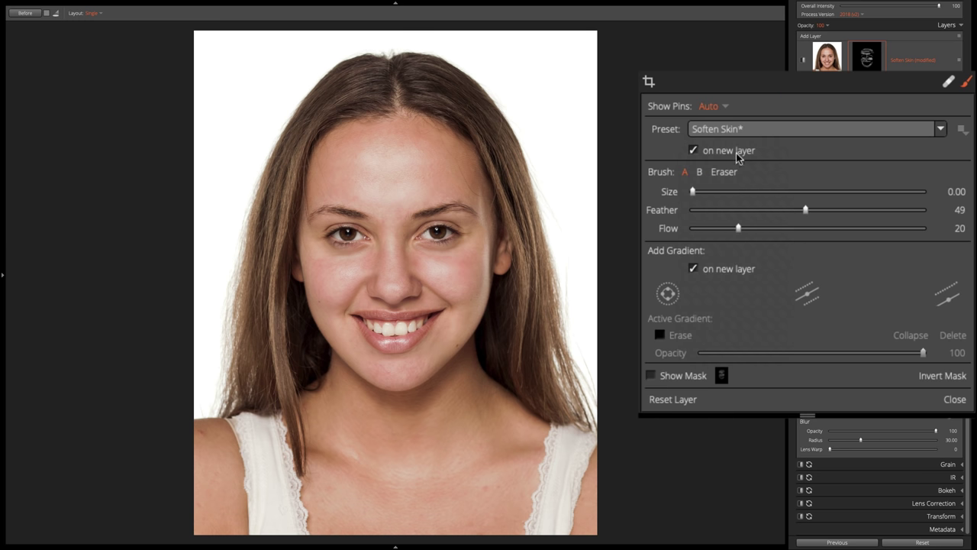
left_click(754, 129)
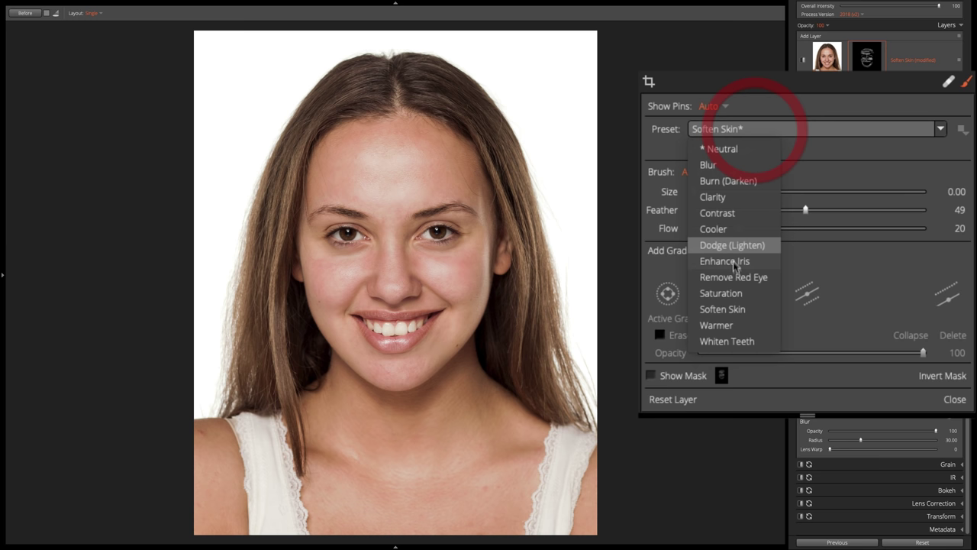
left_click(737, 341)
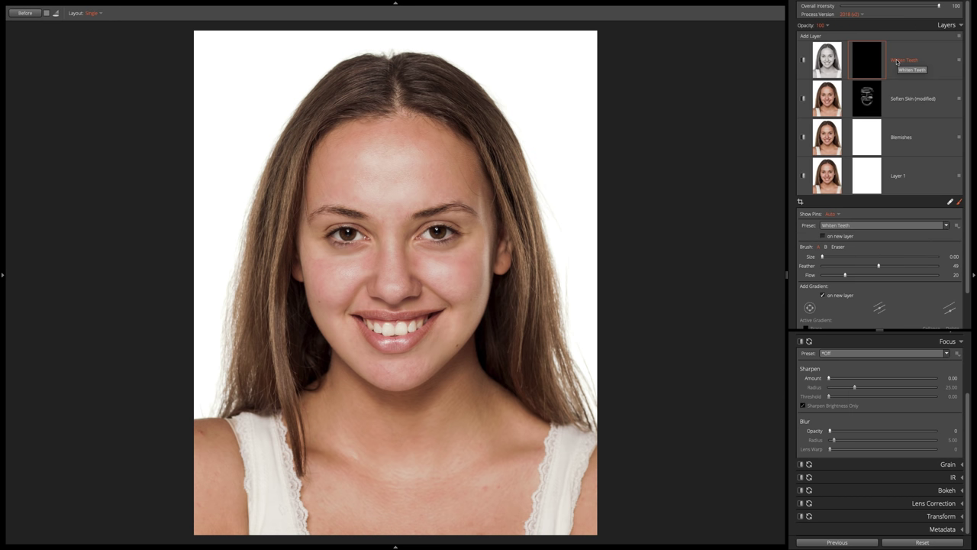
left_click(921, 343)
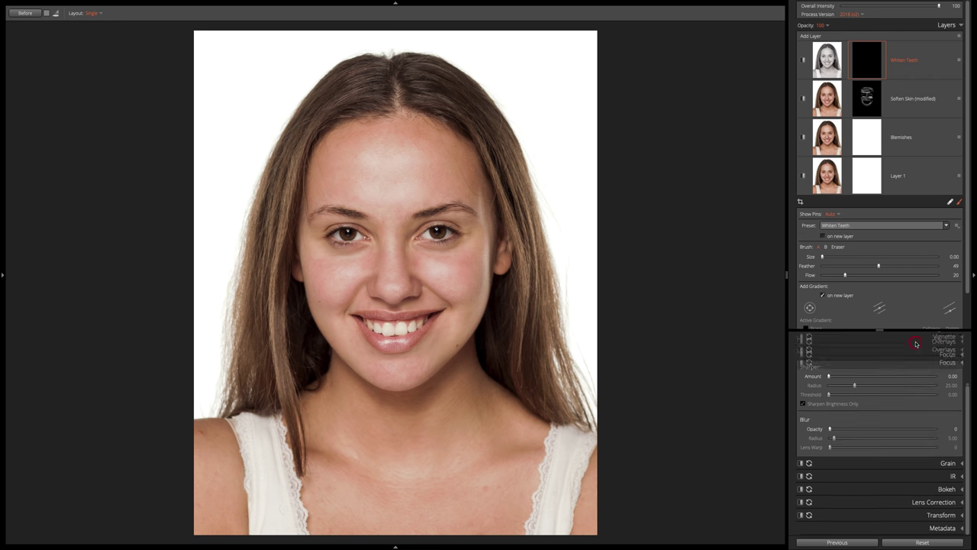
left_click(907, 337)
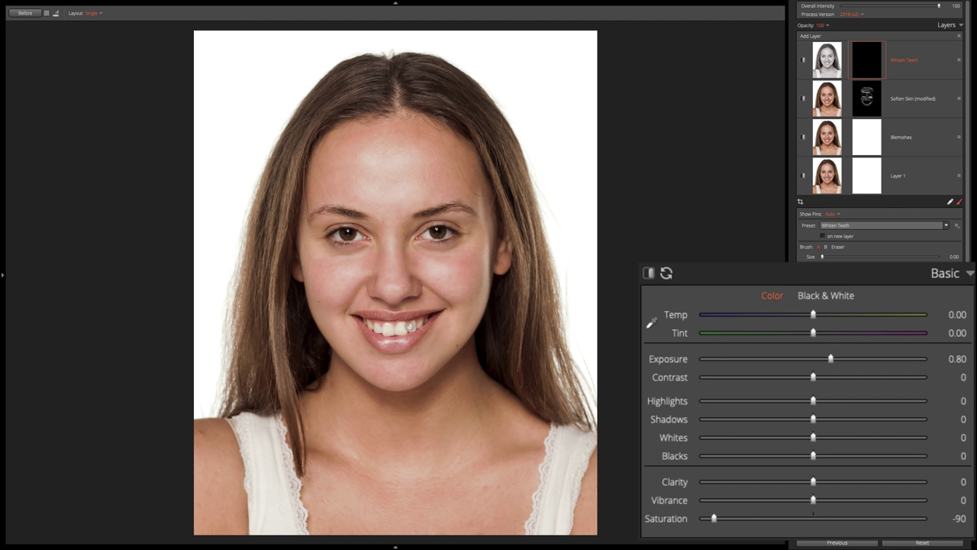
Paint the whitening effect over the teeth with a progressively smaller brush at flow 100.
left_click_drag(412, 324, 385, 332)
key("bracketleft")
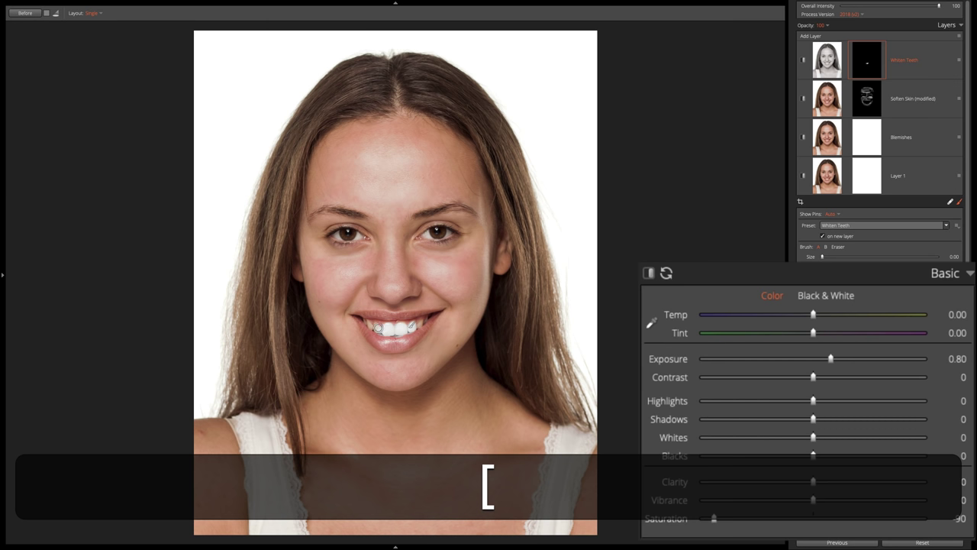
key("bracketleft")
key("super")
key("super+equal")
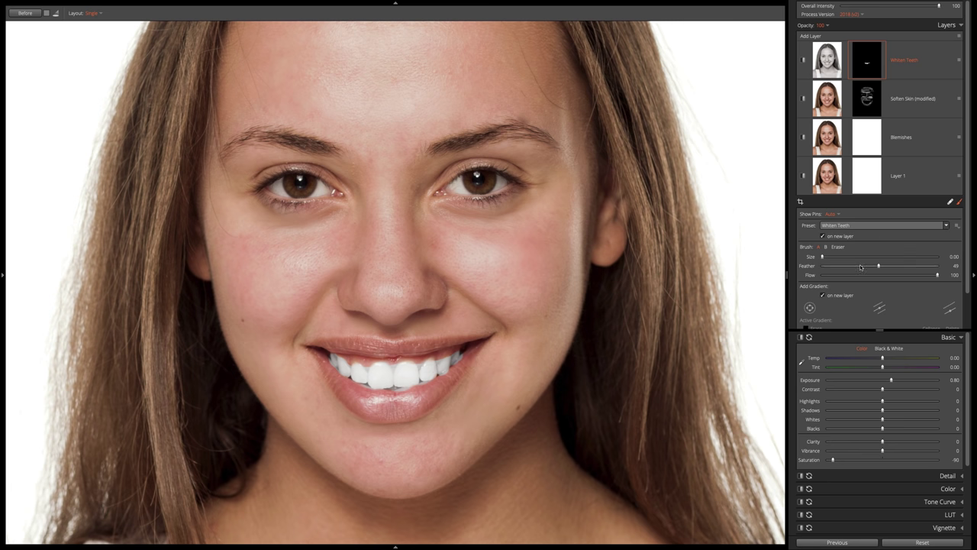
Clean up the whitening mask around the teeth with a small eraser at feather 23 and flow 100.
left_click(838, 248)
key("bracketleft")
key("bracketleft")
key("bracketleft")
key("bracketleft")
key("bracketleft")
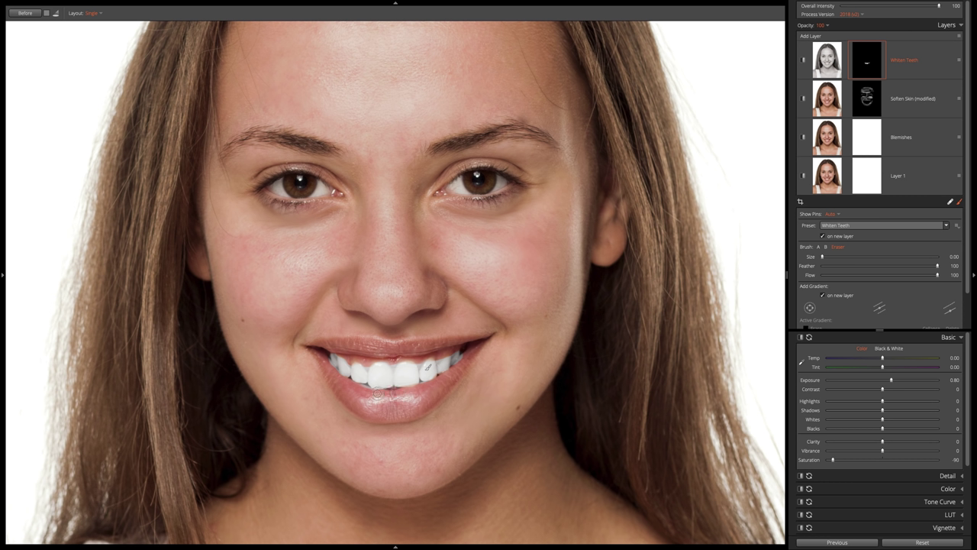
left_click(433, 358)
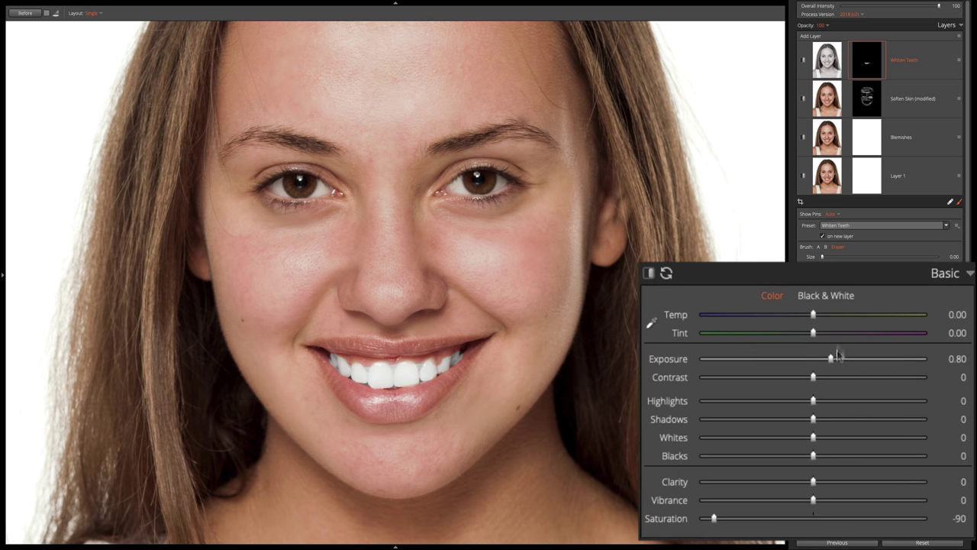
Set the Whiten Teeth layer's exposure to 0.10 and compare the image with its Basic adjustments off and on.
left_click_drag(830, 358, 813, 360)
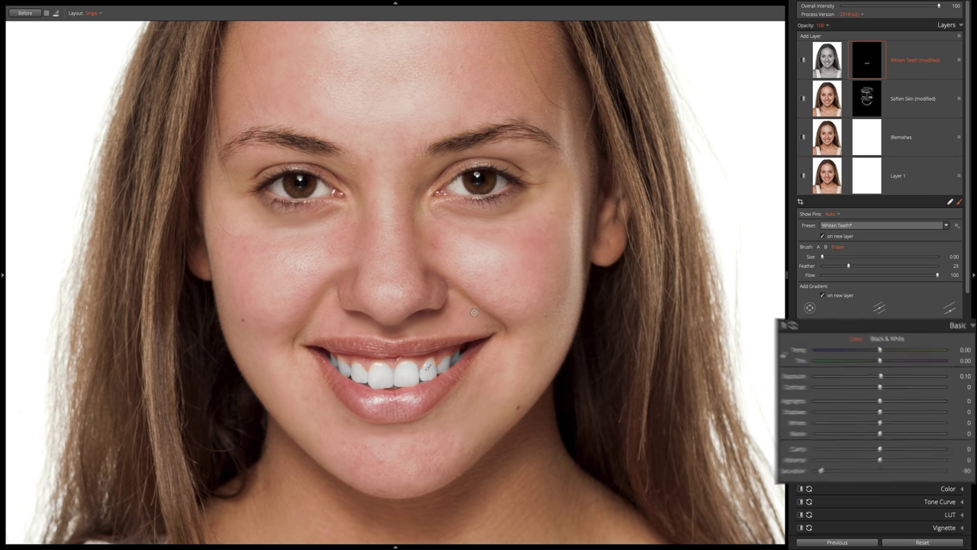
key("super+minus")
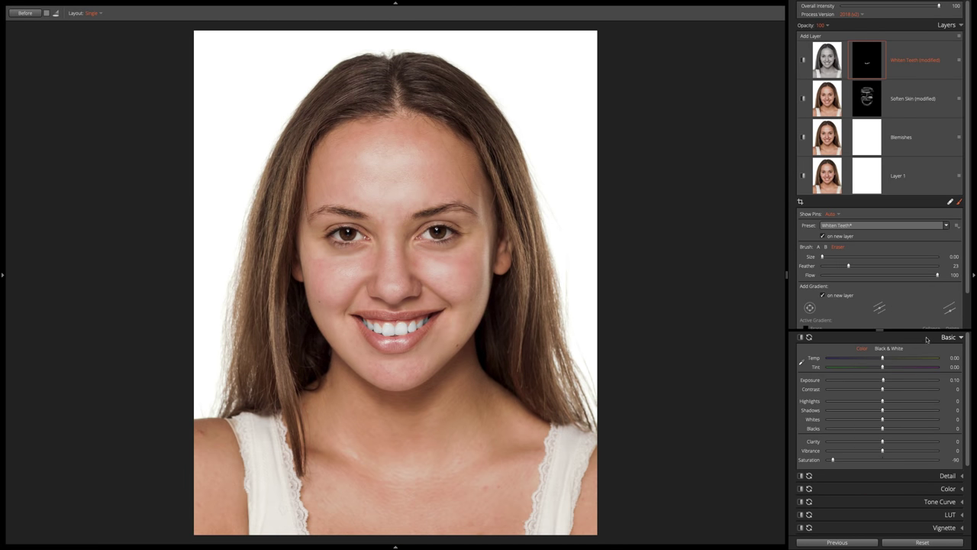
left_click(800, 338)
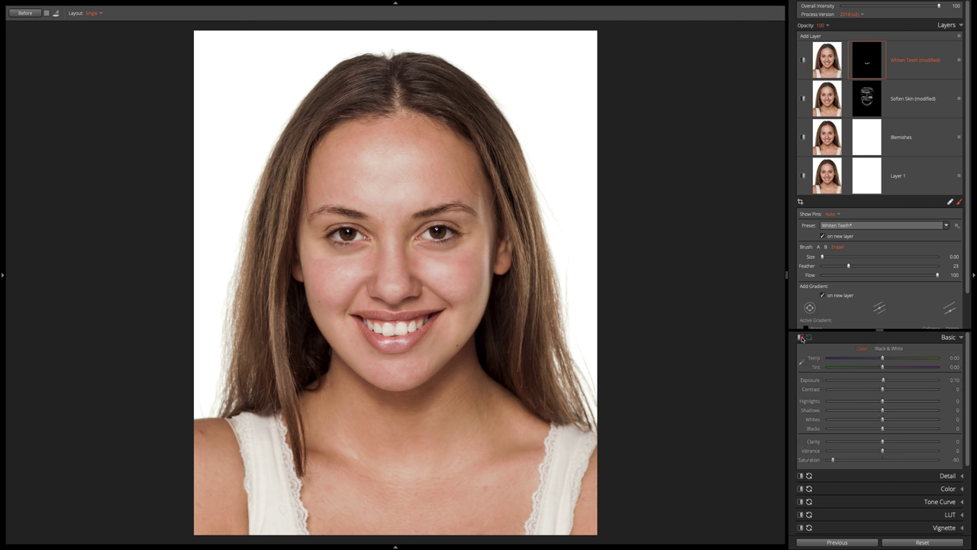
left_click(800, 337)
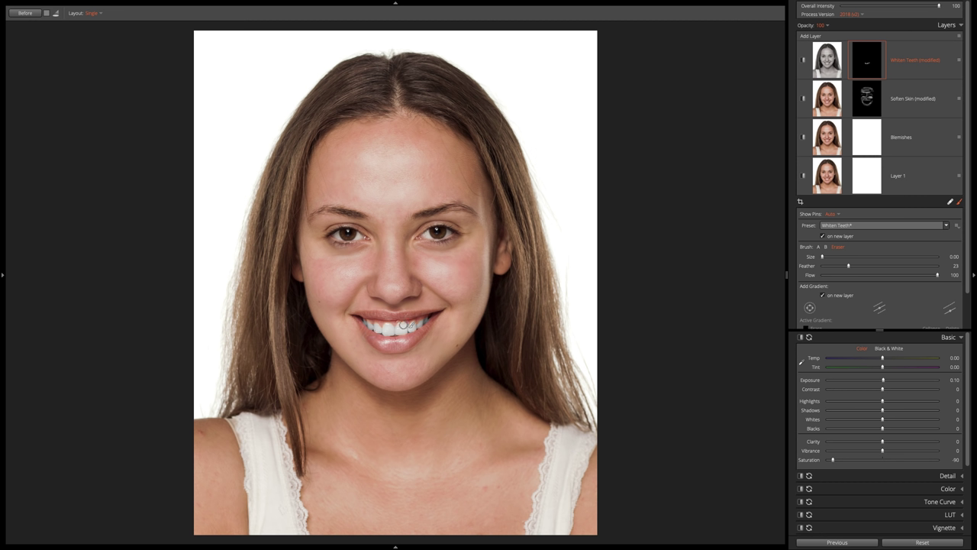
Collapse the Basic settings and load the Enhance Iris brush preset on a new layer.
left_click(947, 337)
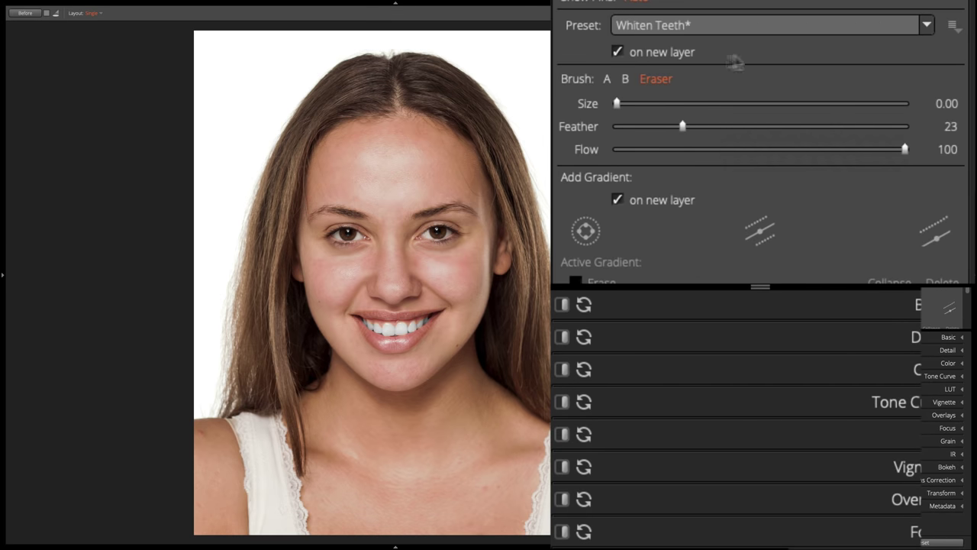
left_click(812, 21)
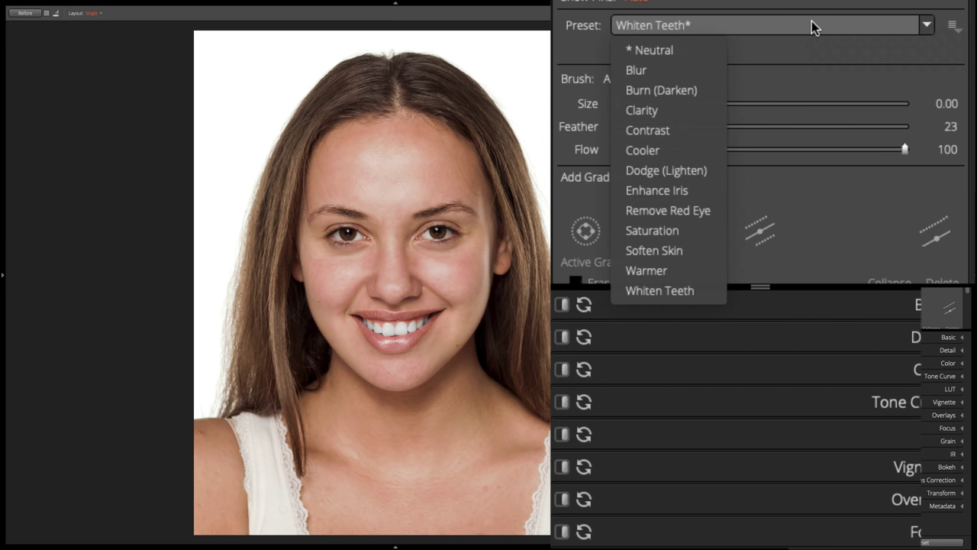
left_click(654, 190)
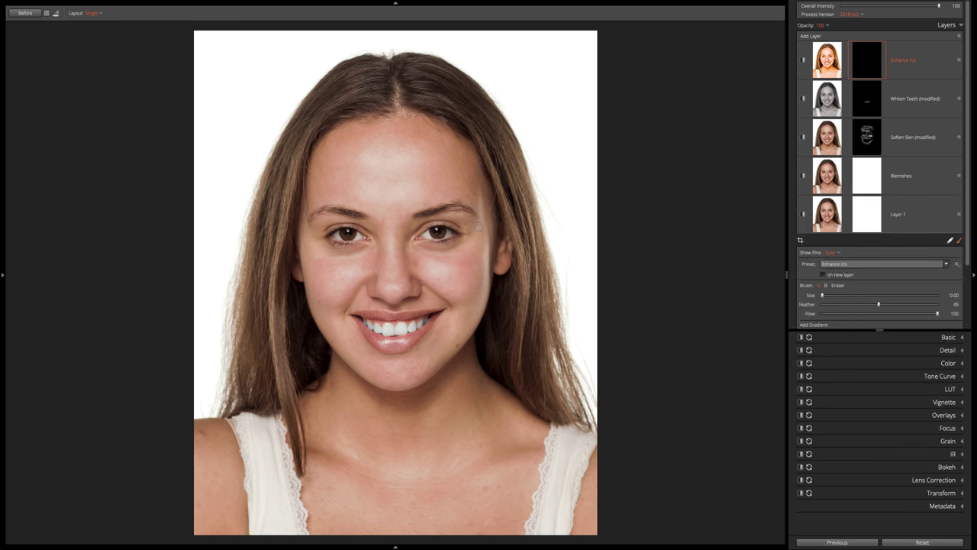
Paint the iris enhancement over the subject's left eye with flow 100.
key("super+equal")
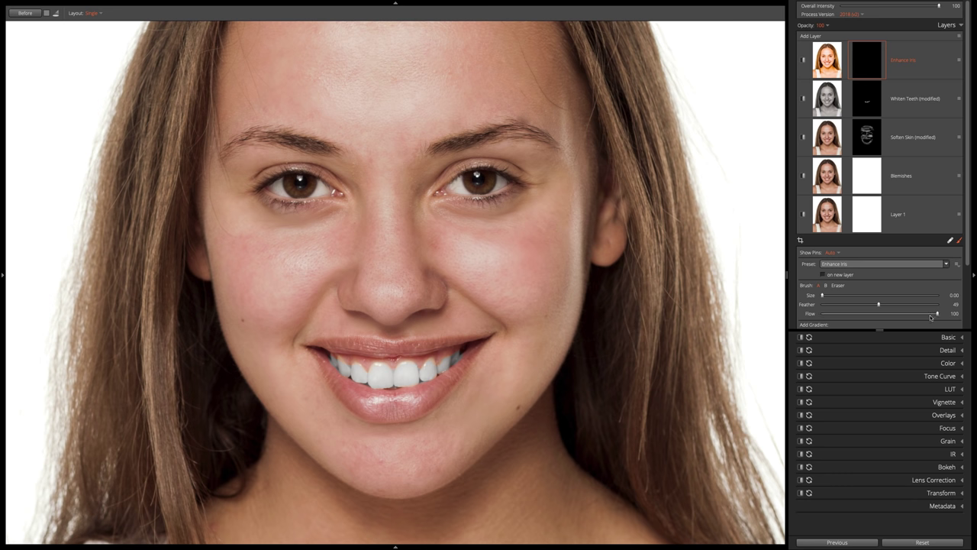
left_click(915, 336)
mouse_move(468, 175)
left_mouse_down()
mouse_move(480, 186)
mouse_move(492, 178)
mouse_move(488, 188)
mouse_move(466, 177)
mouse_move(451, 186)
left_mouse_up()
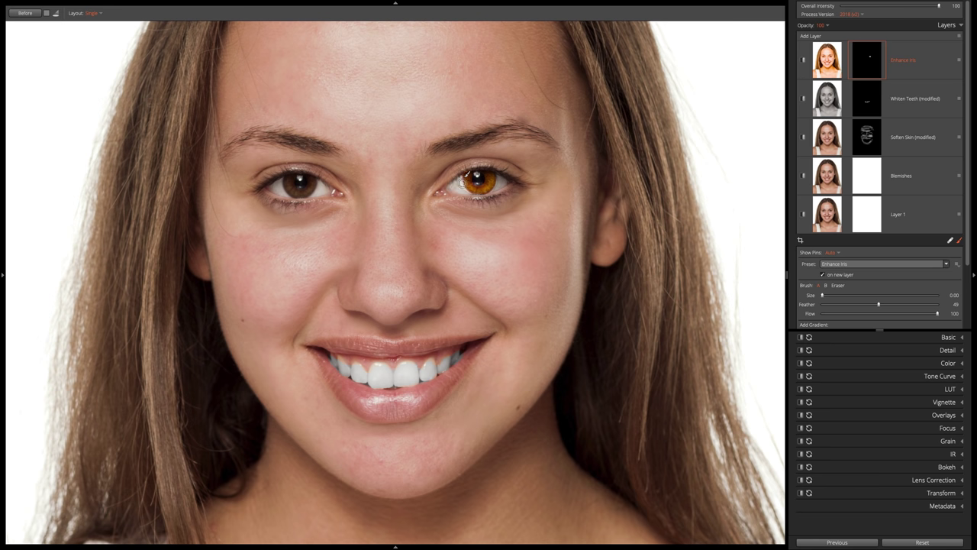
Erase the enhancement from the subject's left pupil and repaint the lower part of that iris.
key("alt")
key("alt")
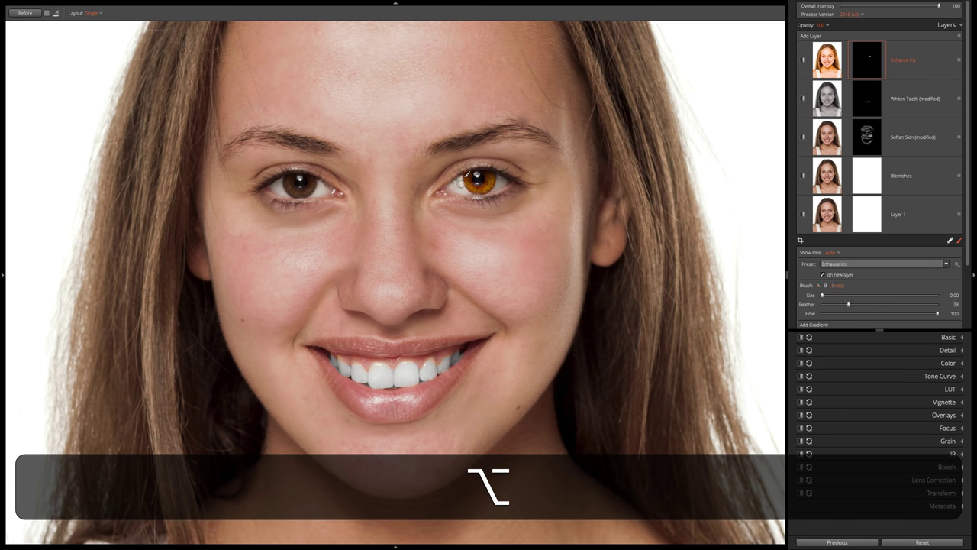
key("alt")
scroll(499, 176, "up", 5)
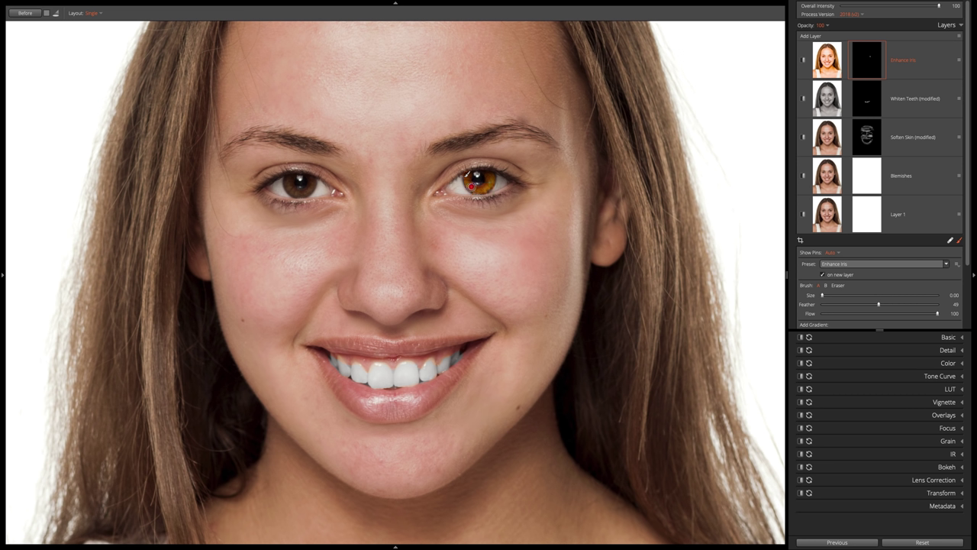
left_click(471, 184)
Paint the iris enhancement over the subject's right eye and erase the excess around that iris.
left_click_drag(310, 188, 291, 188)
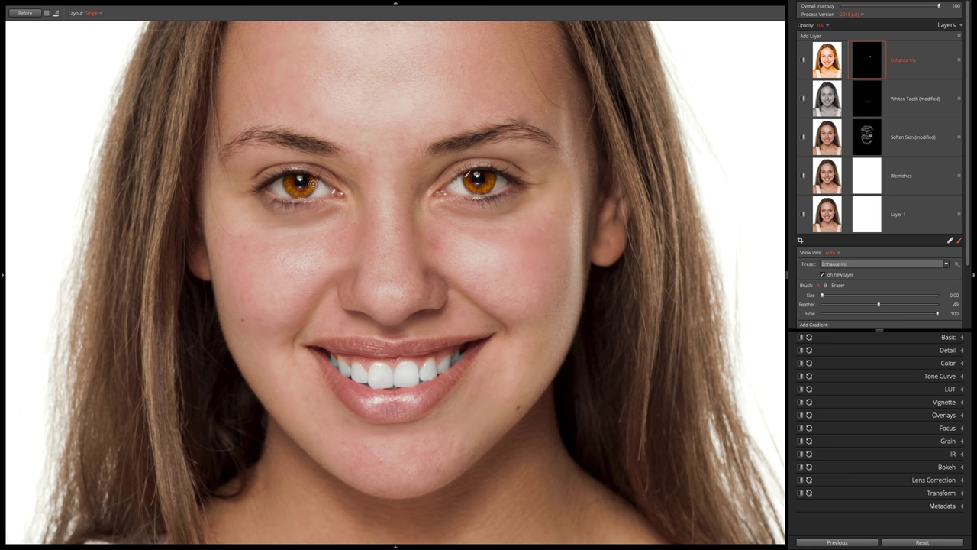
left_click_drag(313, 181, 301, 188)
key("alt")
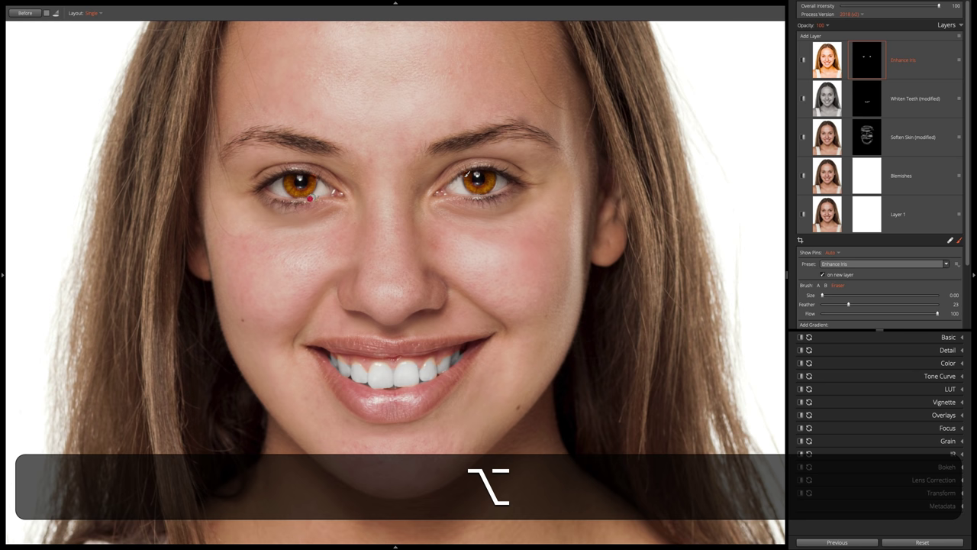
key("shift+bracketright")
key("super")
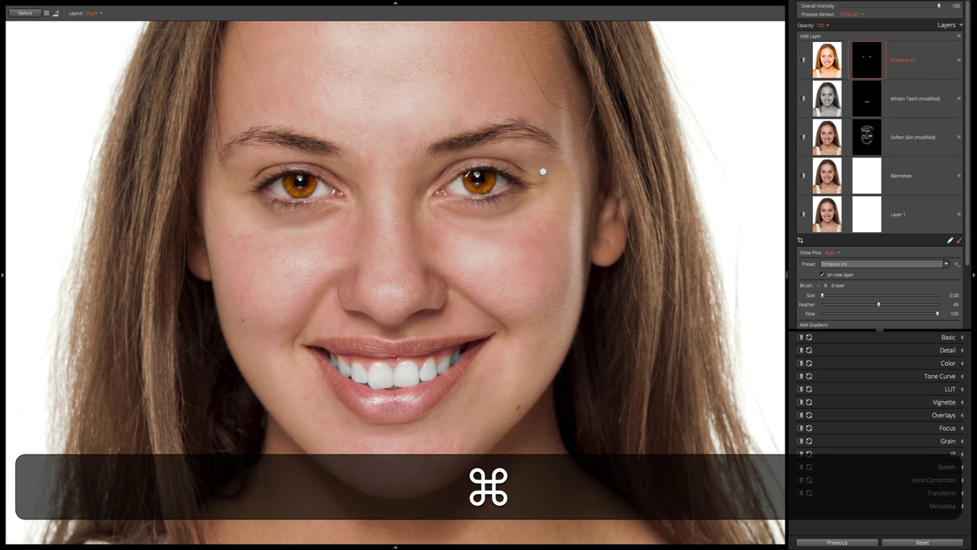
Set the Enhance Iris layer's exposure to 0.48 and compare the image with and without its Basic adjustments.
key("super+minus")
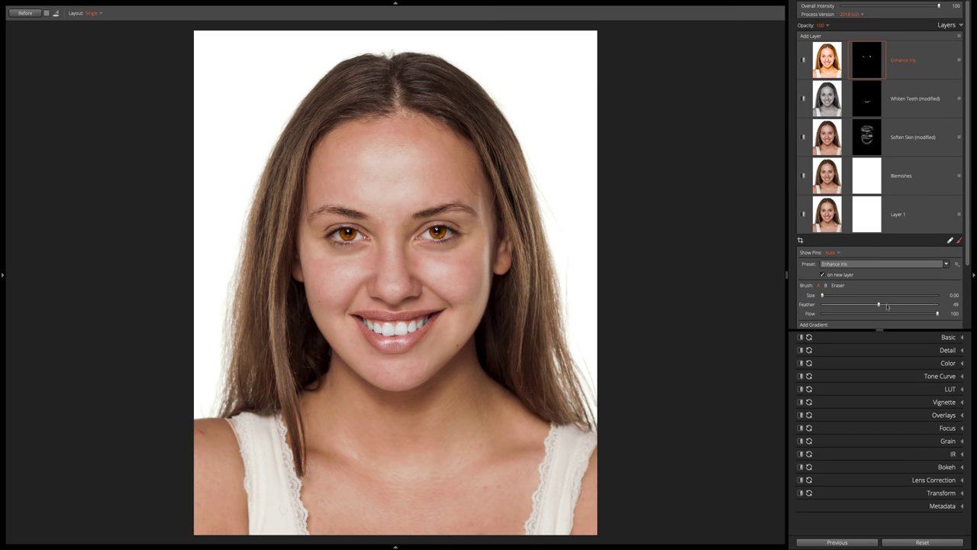
left_click(941, 337)
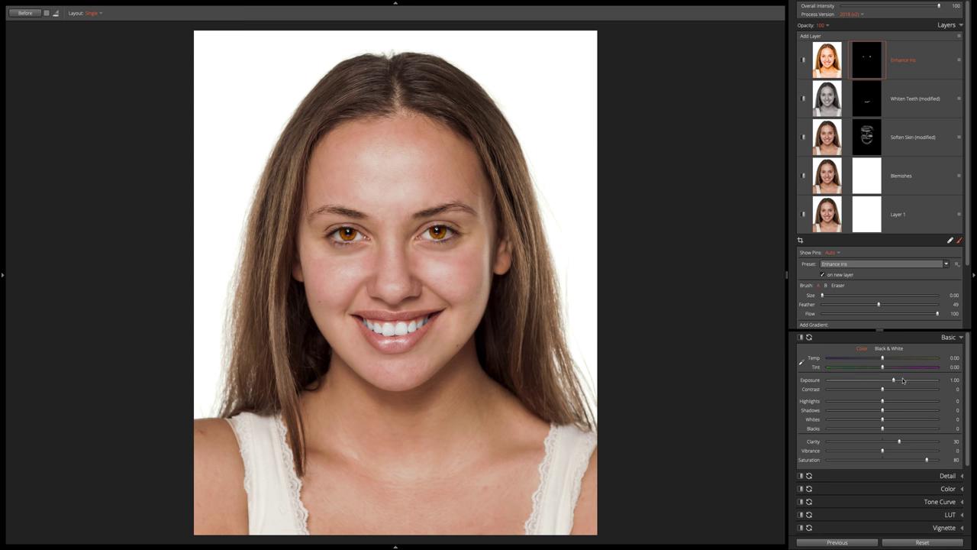
left_click_drag(895, 380, 894, 380)
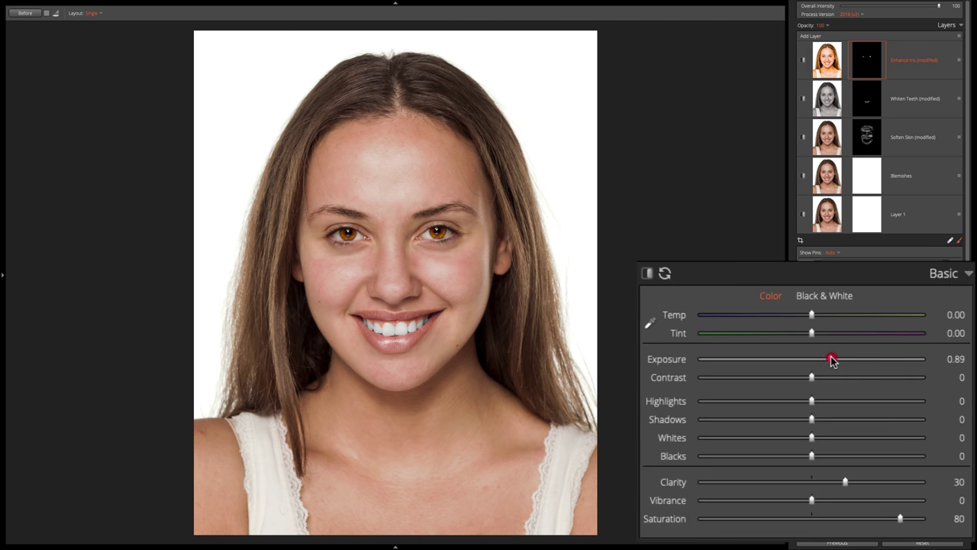
left_click_drag(831, 358, 822, 356)
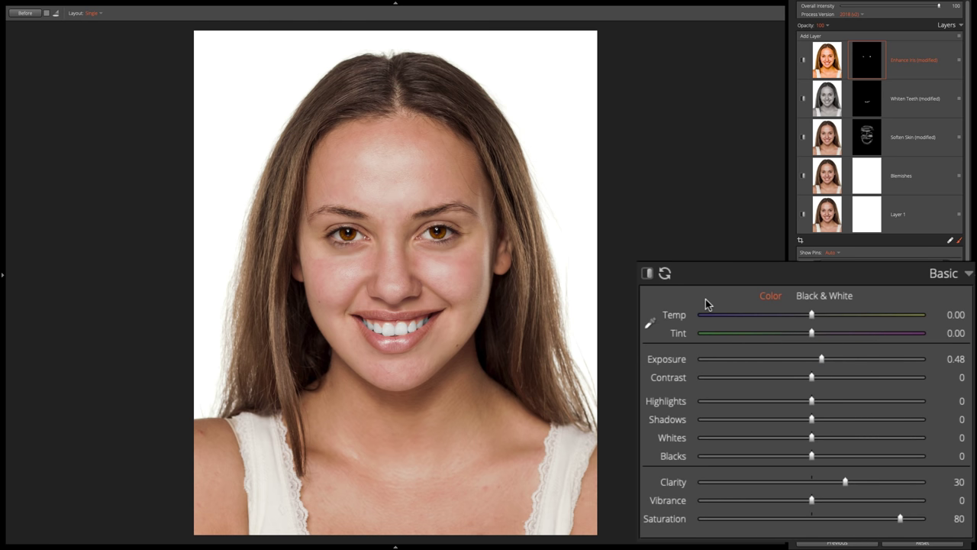
left_click(647, 274)
left_click(647, 275)
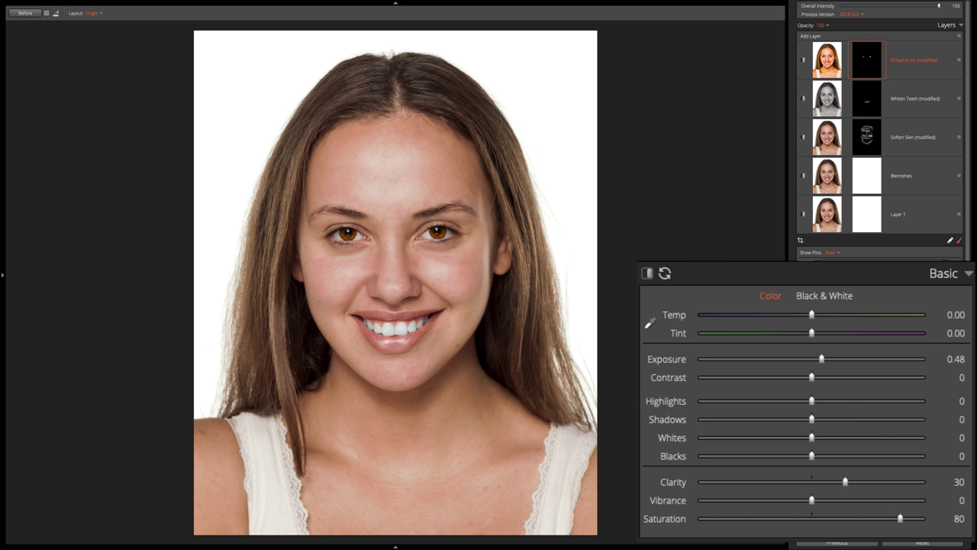
left_click(934, 272)
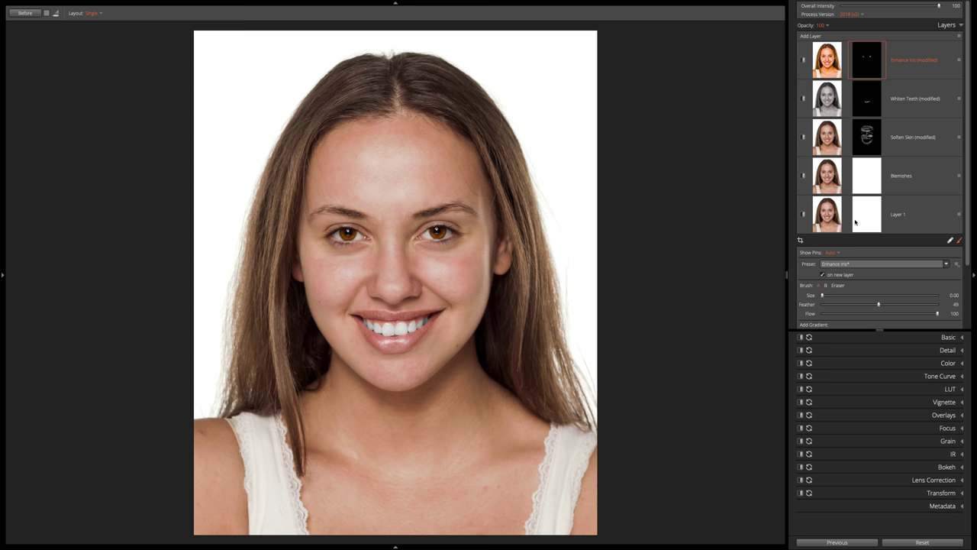
Load the Clarity brush preset on a new layer and rename that layer Sharpen.
mouse_move(855, 222)
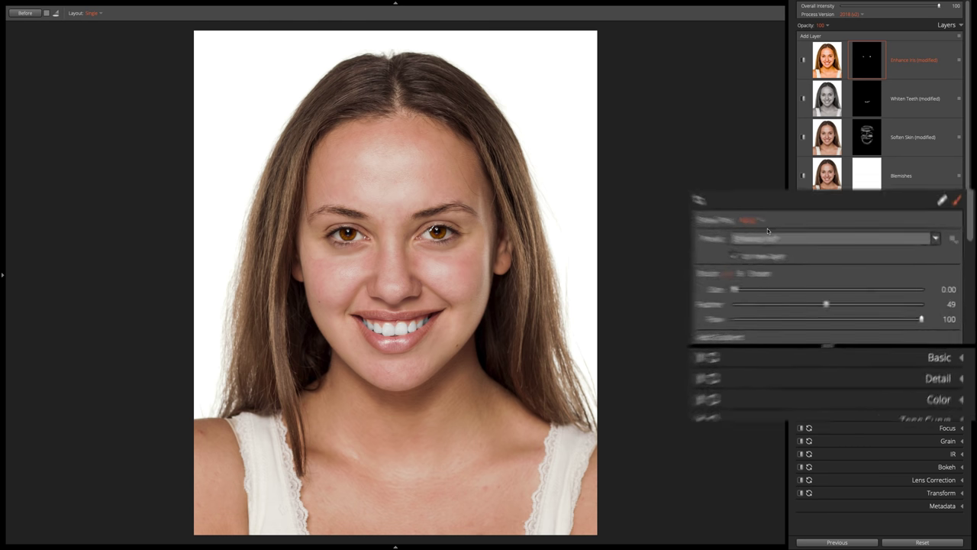
left_click(899, 264)
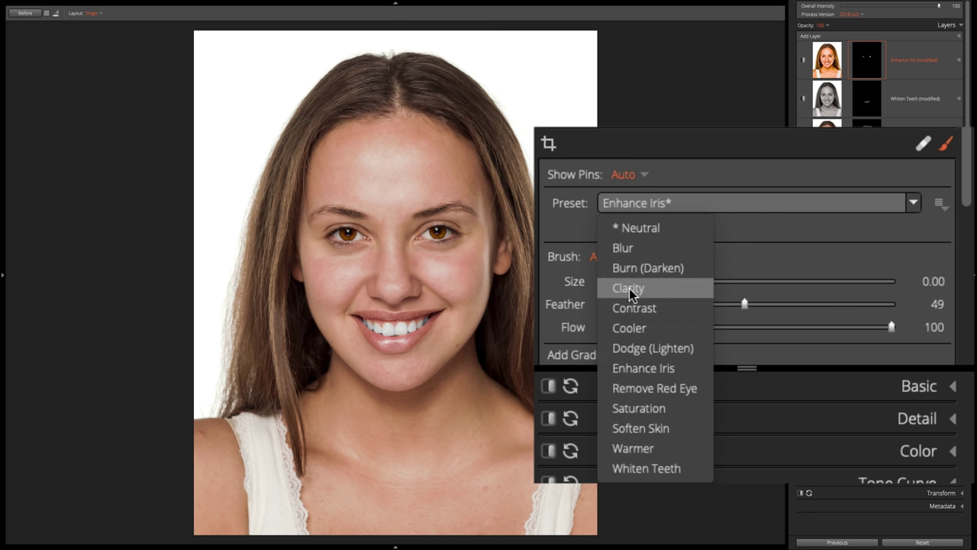
left_click(833, 298)
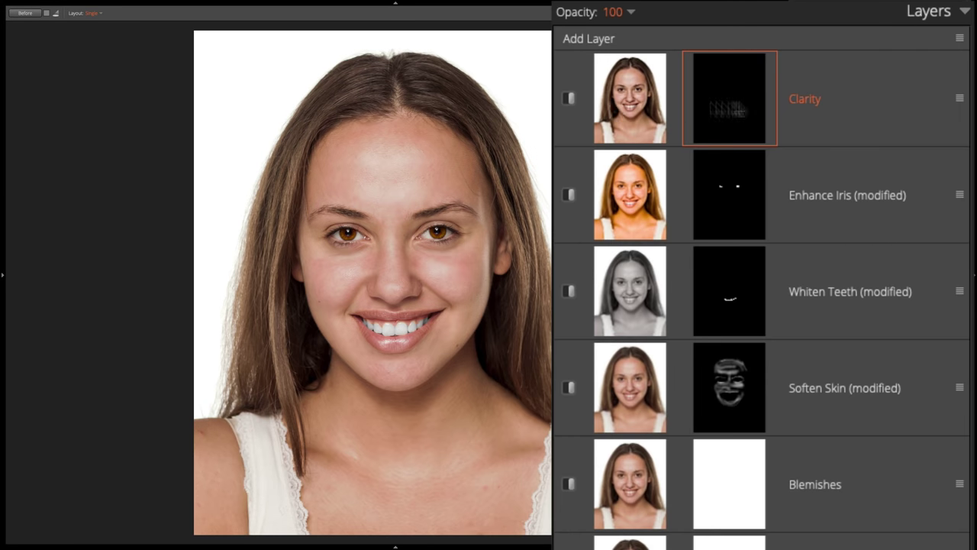
double_click(797, 99)
double_click(797, 99)
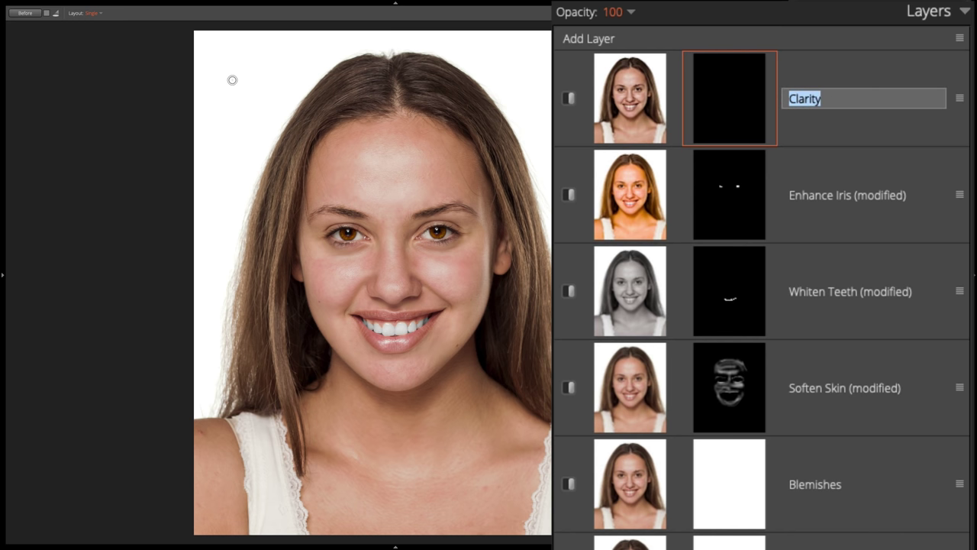
type("Cha")
key("BackSpace")
key("BackSpace")
key("BackSpace")
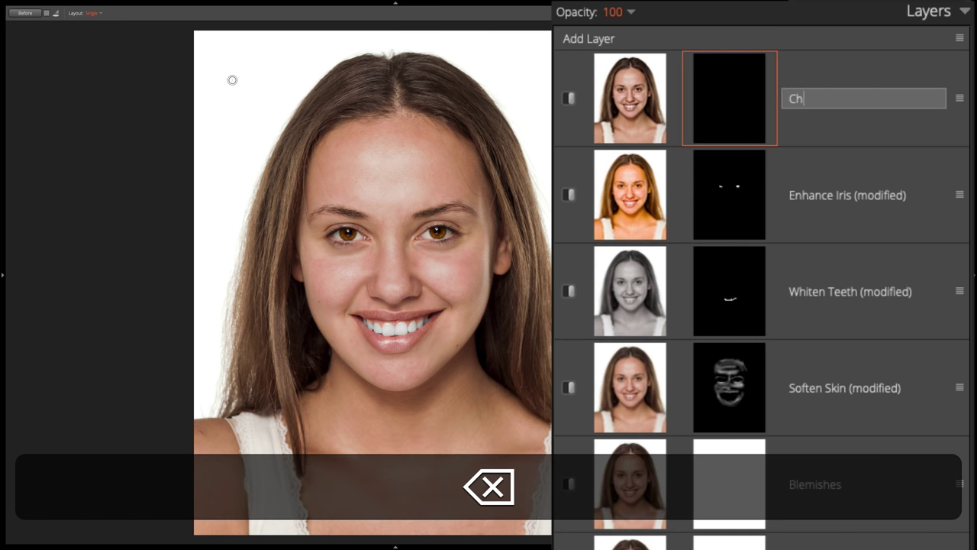
type("Sharpen")
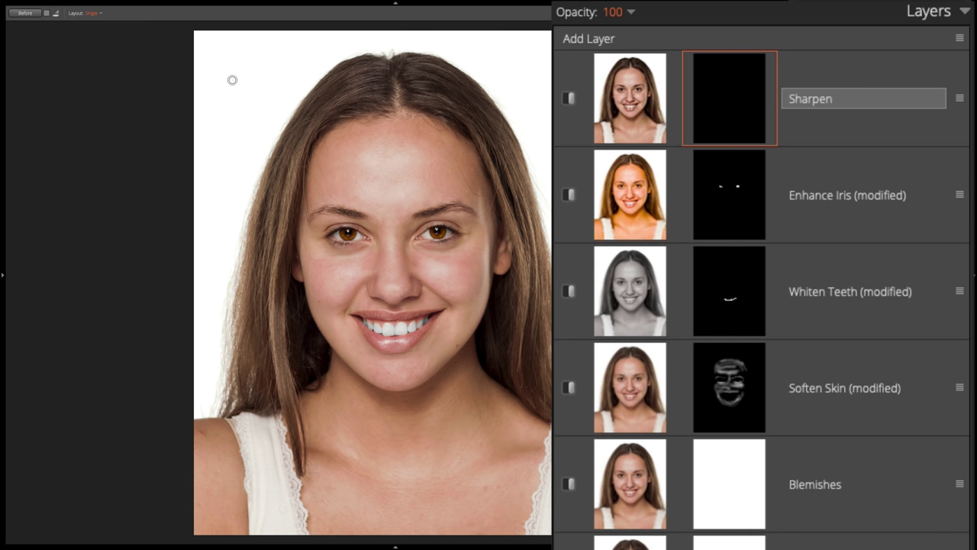
key("Tab")
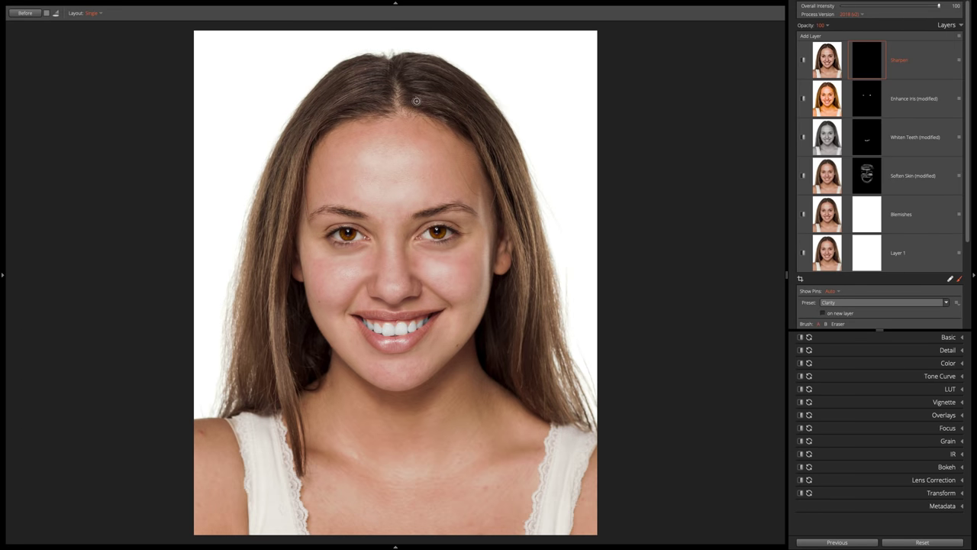
Check the Sharpen layer's Basic settings and paint the clarity effect over the hair with a larger brush.
left_click(945, 337)
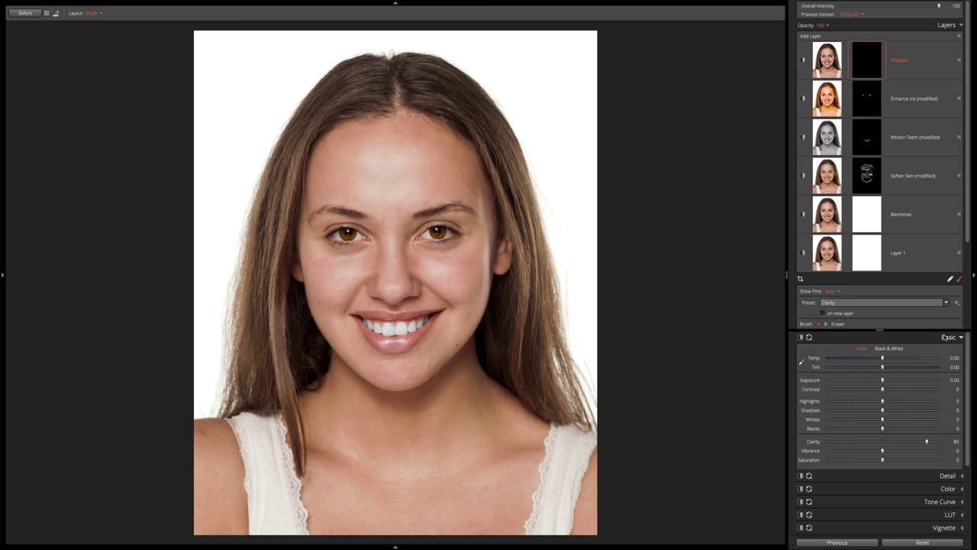
left_click(946, 337)
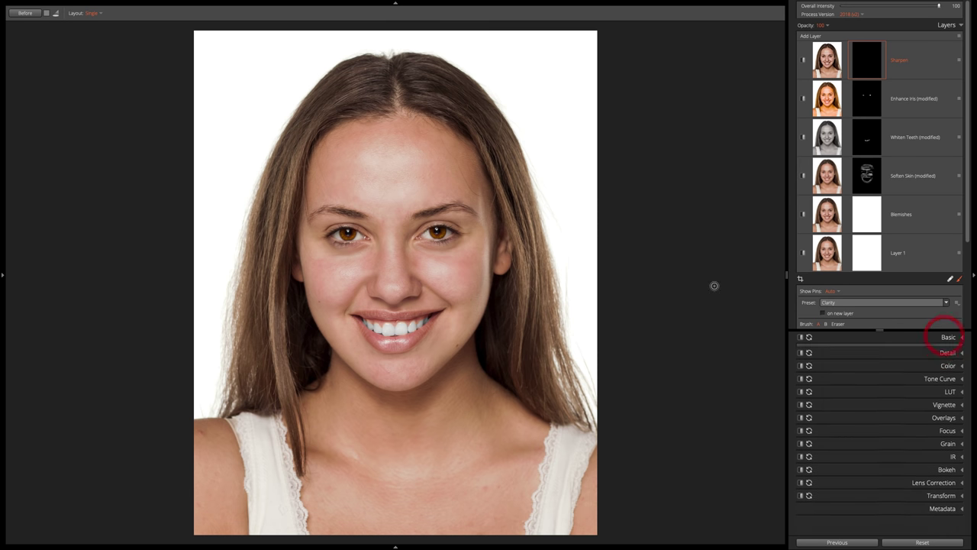
key("bracketright")
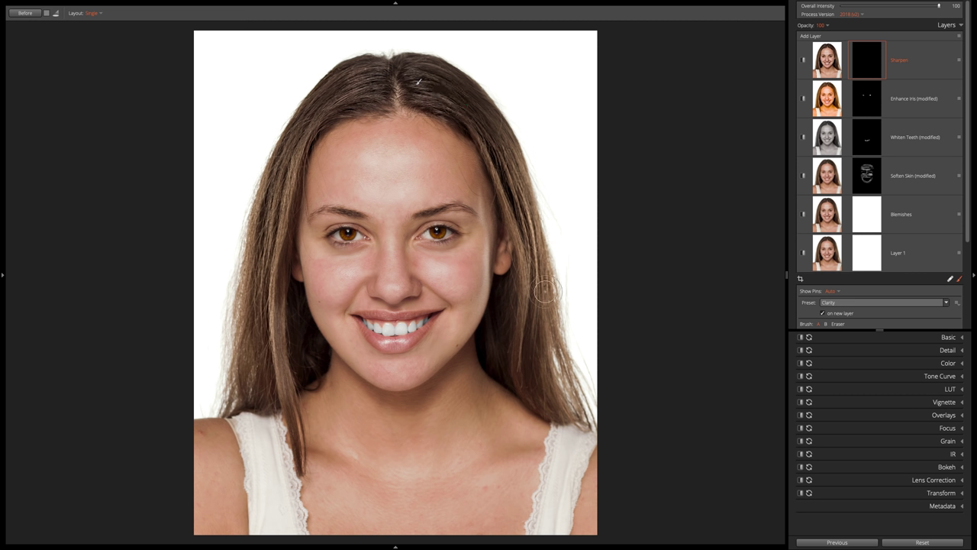
mouse_move(517, 351)
left_mouse_down()
mouse_move(545, 392)
mouse_move(545, 260)
left_mouse_up()
Paint the clarity effect over both eyebrows and the lips with a smaller brush, undoing the stroke at the eye.
key("bracketleft")
key("bracketleft")
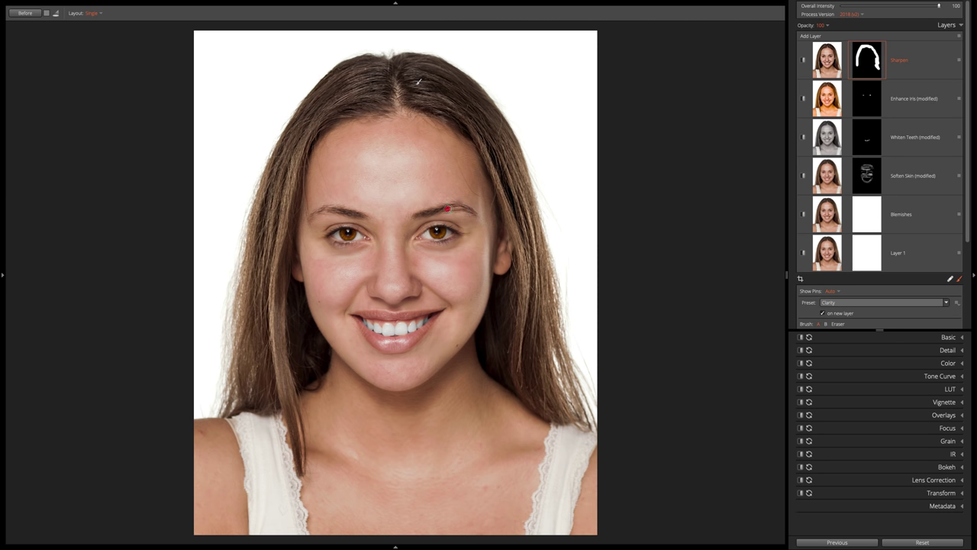
mouse_move(422, 215)
left_mouse_down()
mouse_move(416, 206)
mouse_move(447, 217)
left_mouse_up()
left_click_drag(314, 216, 312, 216)
key("bracketleft")
left_click_drag(334, 230, 327, 233)
key("super+z")
key("bracketleft")
left_click(372, 342)
Enlarge the layer controls area and reduce the Sharpen layer's clarity to 18.
left_click_drag(881, 330, 884, 419)
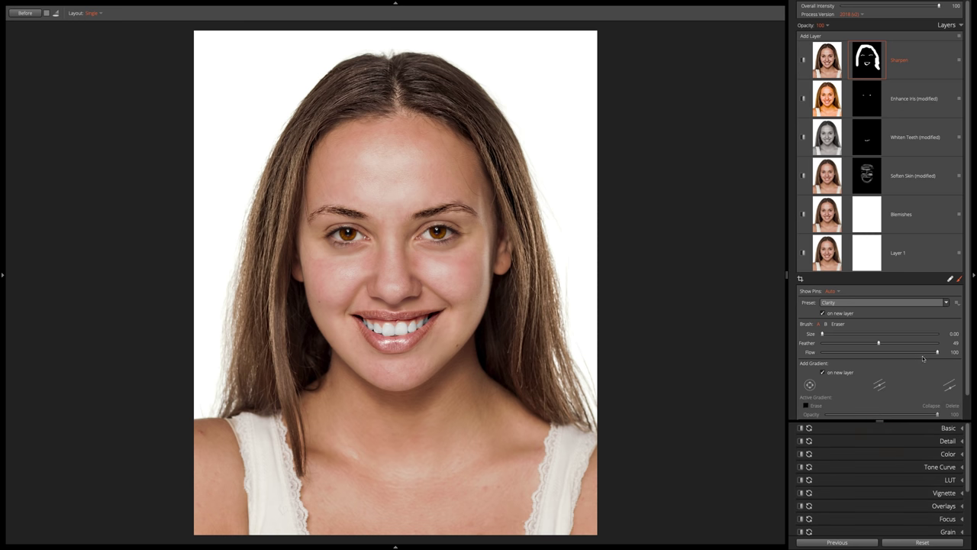
scroll(894, 387, "down", 1)
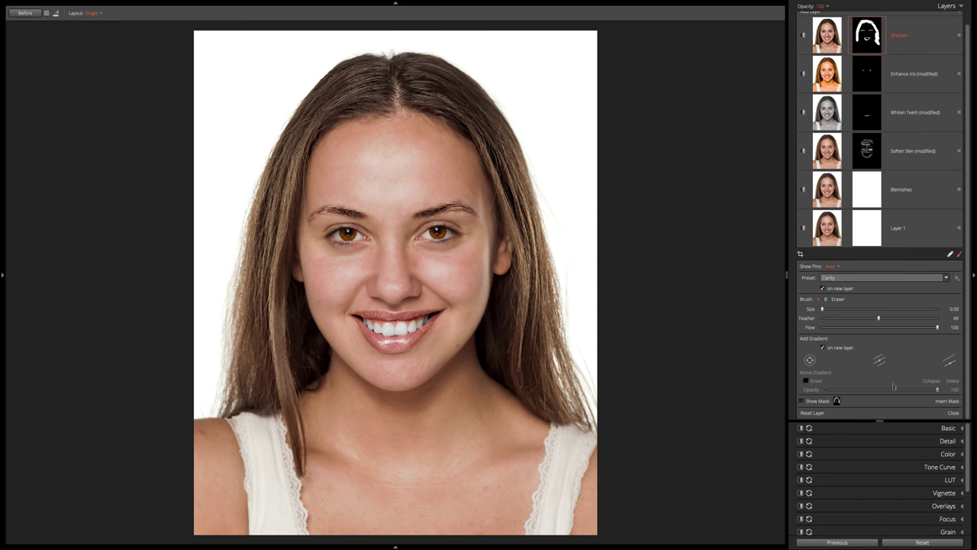
left_click(932, 428)
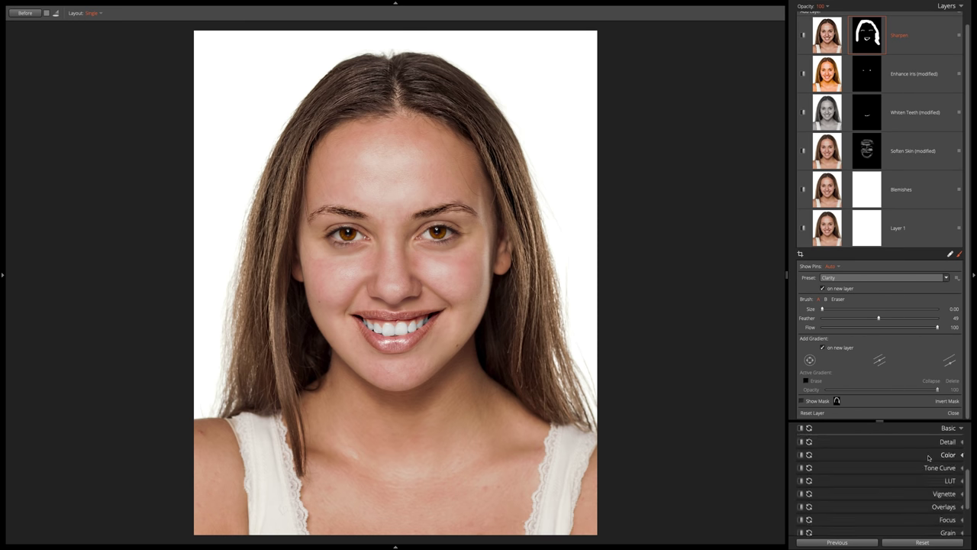
scroll(929, 458, "down", 3)
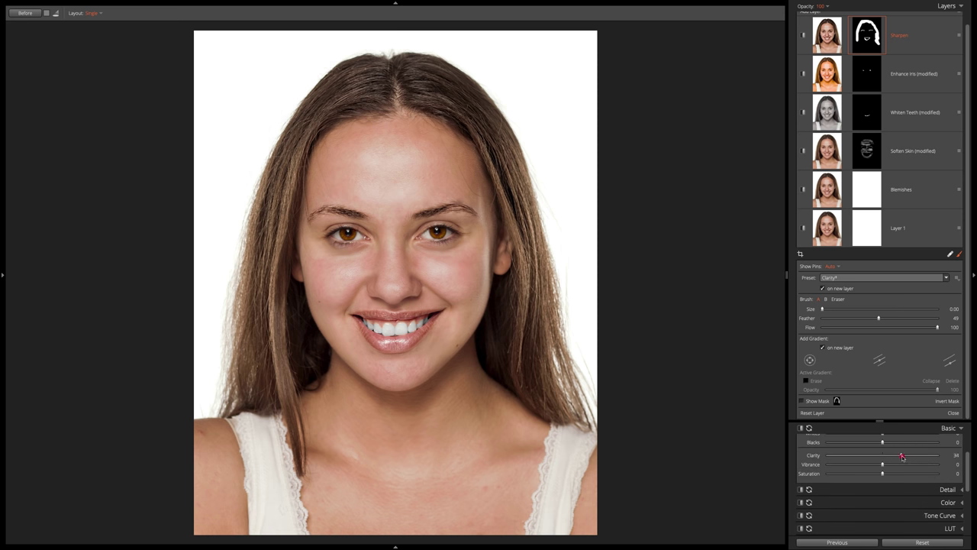
left_click_drag(903, 456, 800, 463)
left_click_drag(865, 462, 894, 461)
Load the Neutral brush preset on a new layer and rename that layer Highlights.
left_click(742, 200)
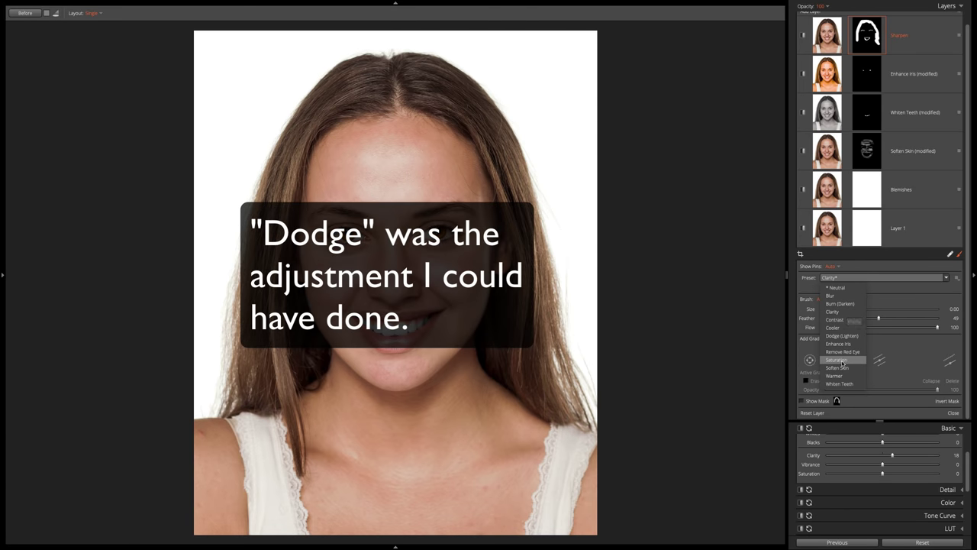
left_click(836, 288)
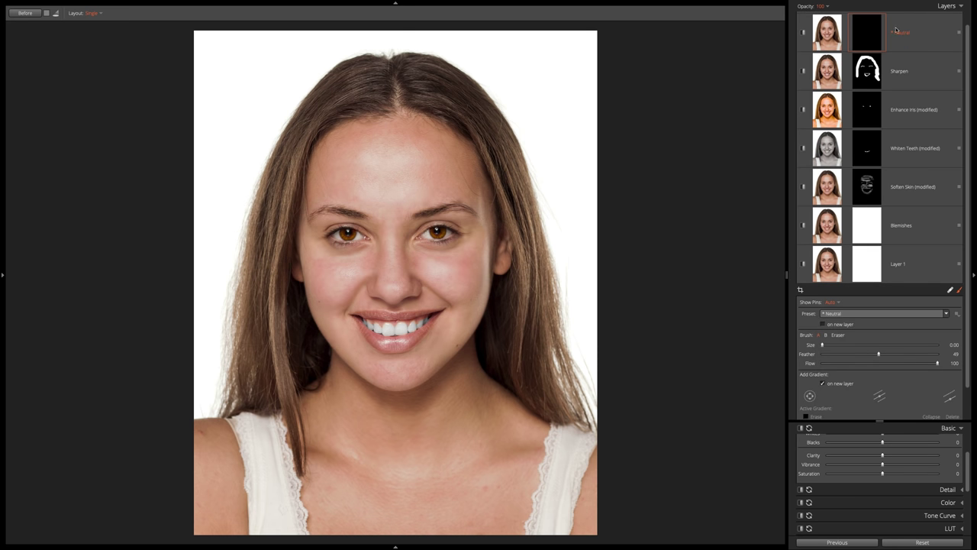
double_click(900, 34)
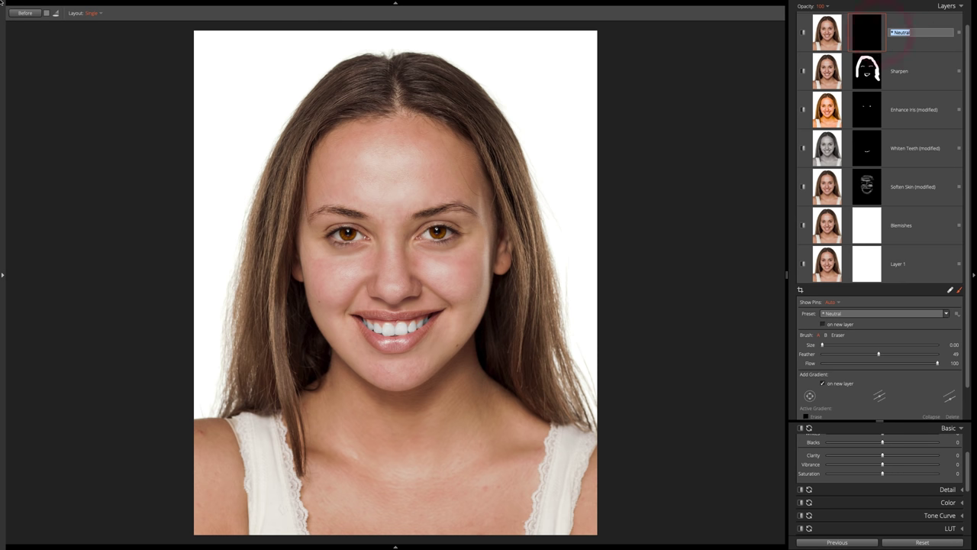
type("Iighl")
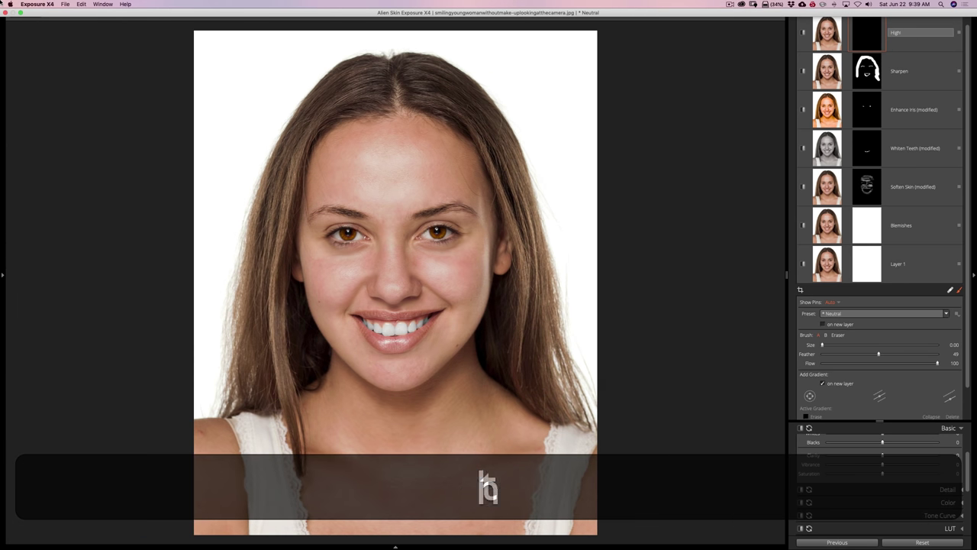
key("BackSpace")
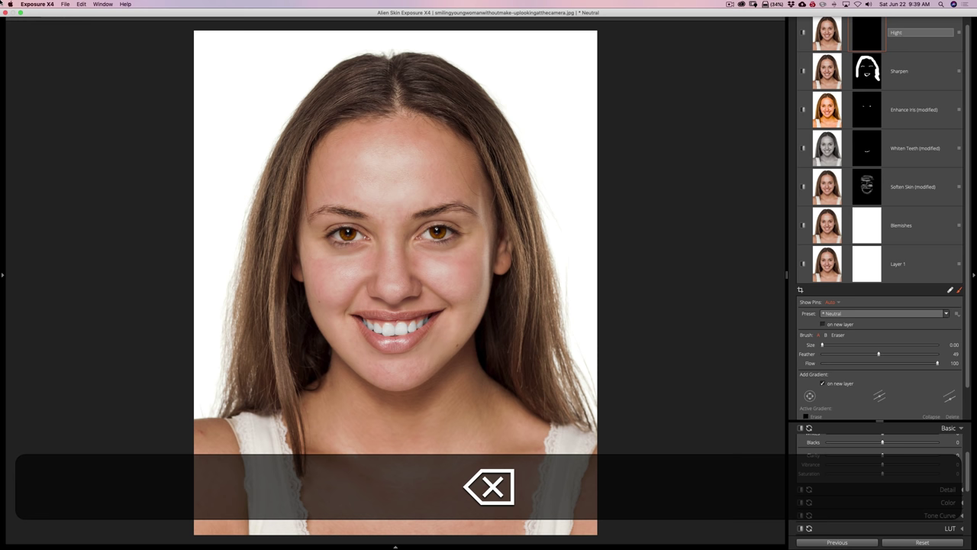
type("lights")
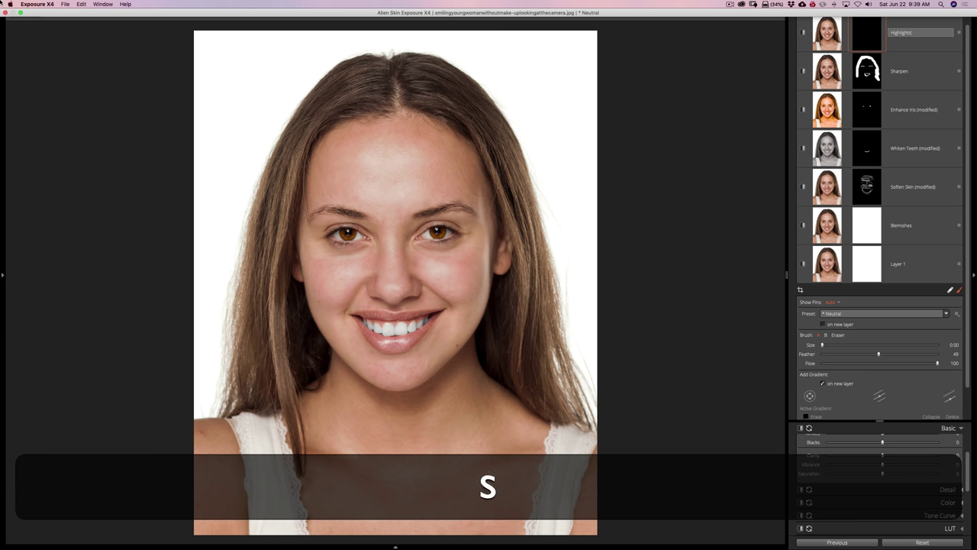
key("Tab")
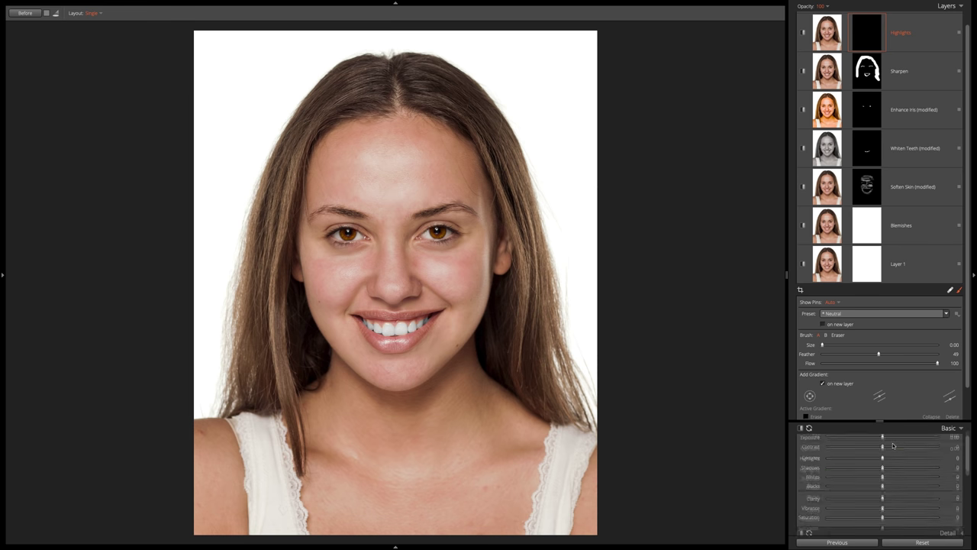
Set the Highlights layer's exposure to 0.51 and dismiss the empty-mask notice.
left_click(886, 471)
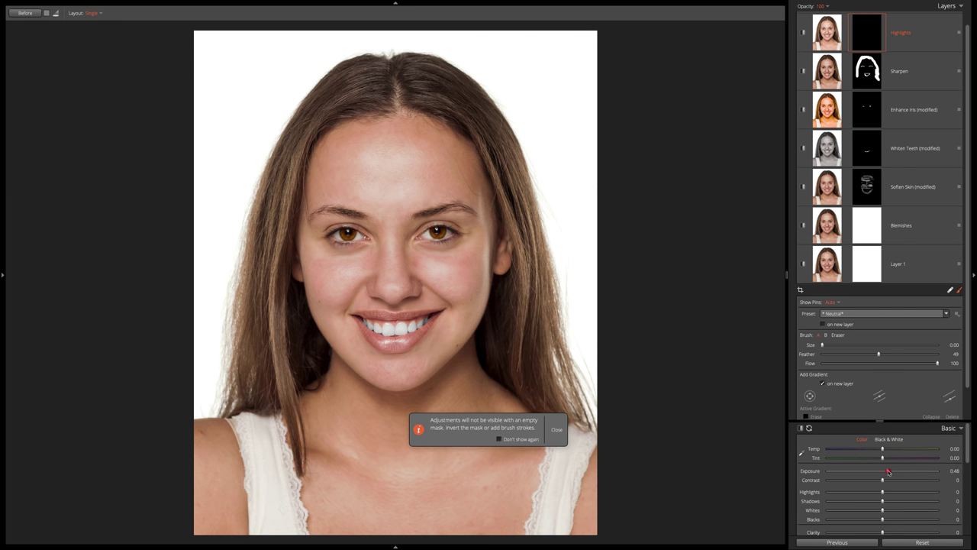
left_click(888, 471)
left_click(555, 430)
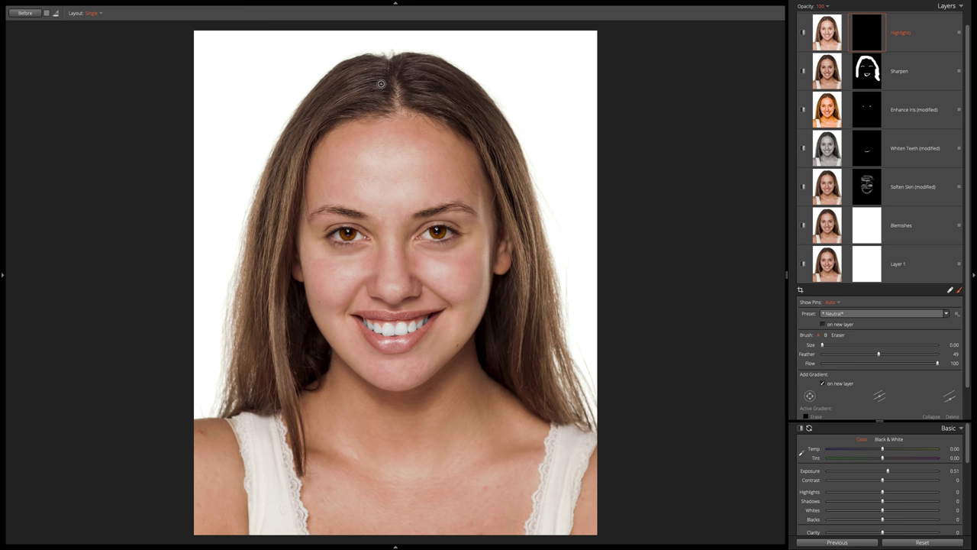
Paint the highlights along both sides of the hair with brush size 5.33 and feather 100, and set the layer's saturation to 11.
key("bracketright")
key("bracketright")
left_click(939, 353)
key("bracketleft")
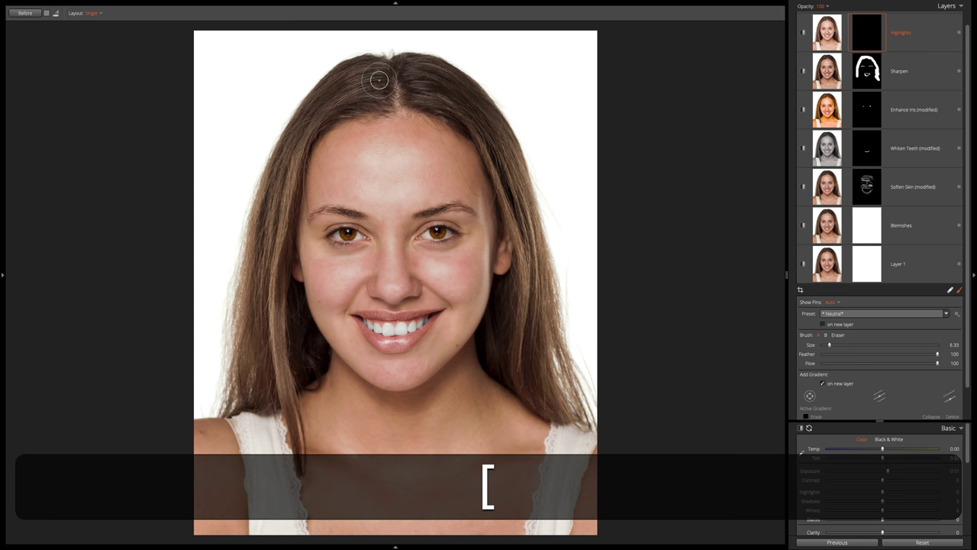
key("bracketleft")
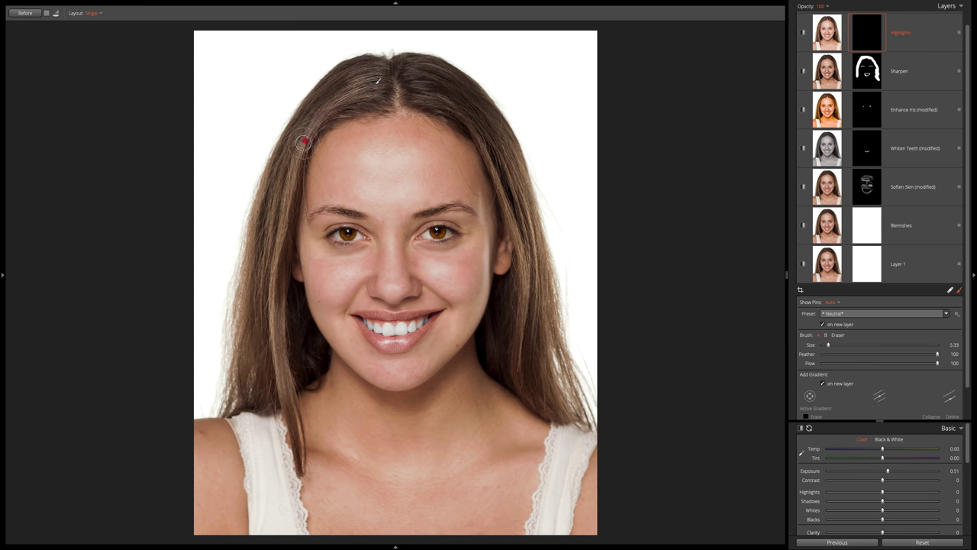
mouse_move(303, 142)
left_mouse_down()
mouse_move(315, 113)
mouse_move(429, 88)
mouse_move(501, 149)
mouse_move(521, 193)
mouse_move(541, 355)
mouse_move(510, 174)
mouse_move(371, 75)
mouse_move(284, 152)
mouse_move(245, 372)
left_mouse_up()
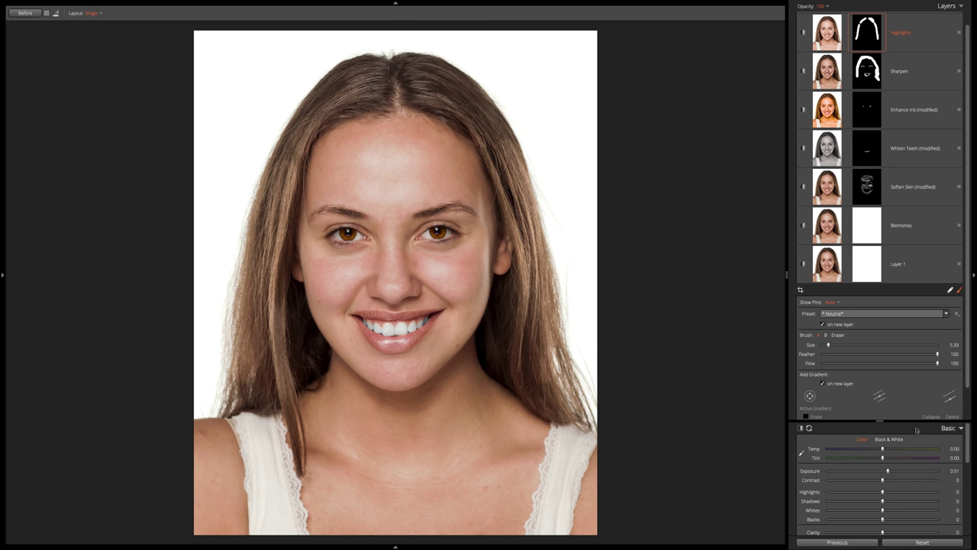
scroll(890, 488, "down", 3)
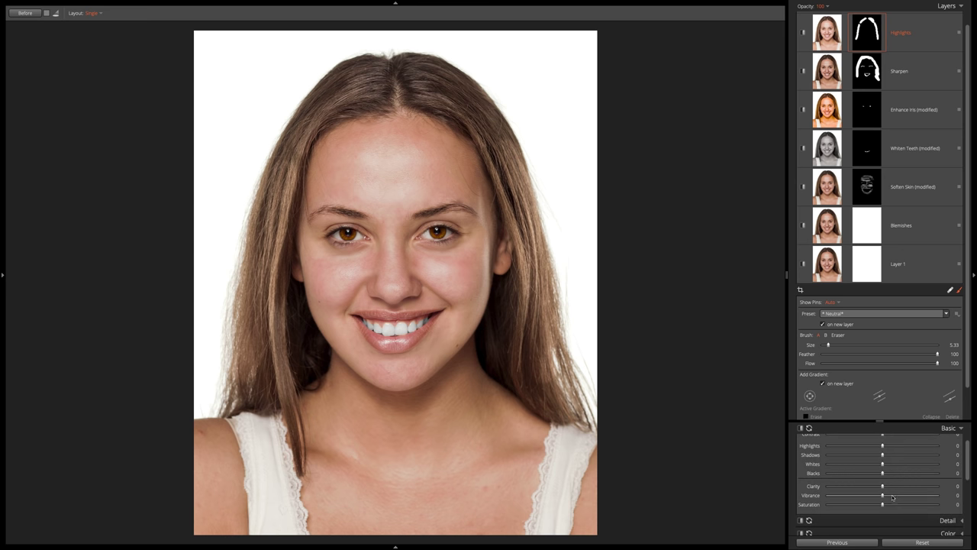
mouse_move(882, 505)
left_mouse_down()
mouse_move(908, 504)
mouse_move(889, 504)
left_mouse_up()
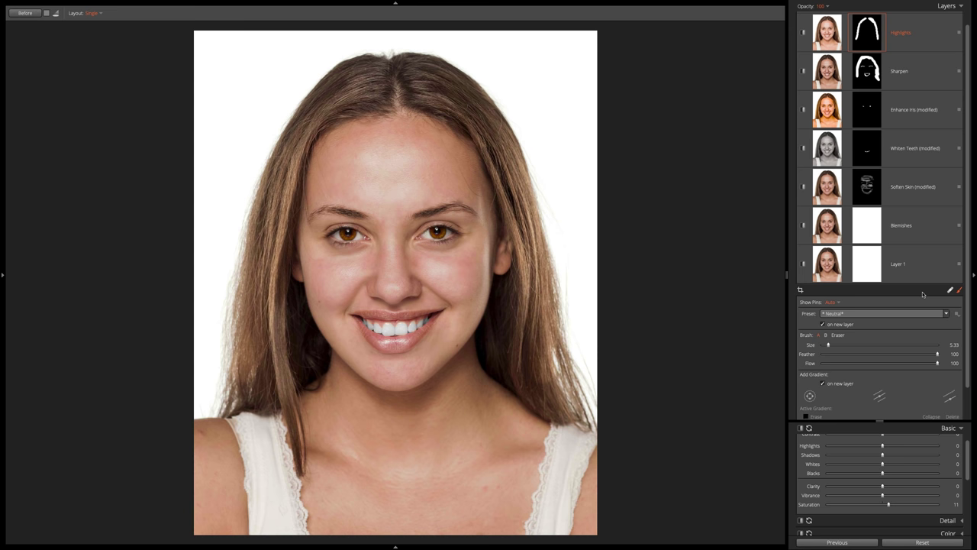
Compare the portrait repeatedly before and after all the retouching.
key("backslash")
key("backslash")
key("backslash")
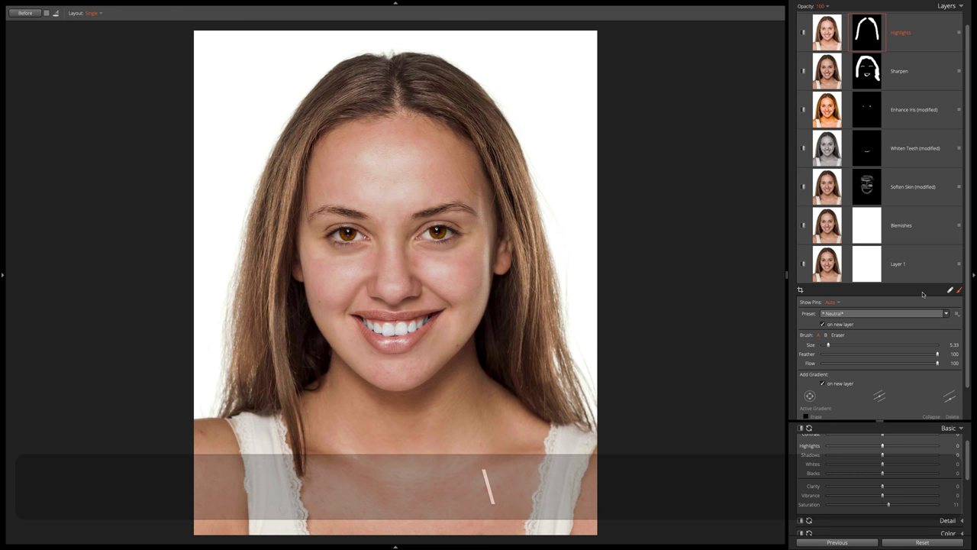
key("backslash")
key("backslash")
key("backslash")
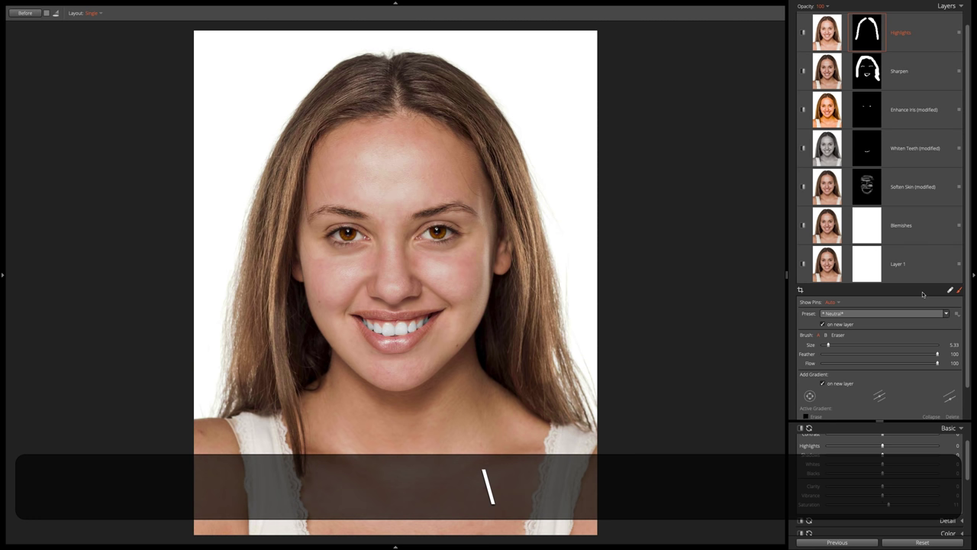
key("backslash")
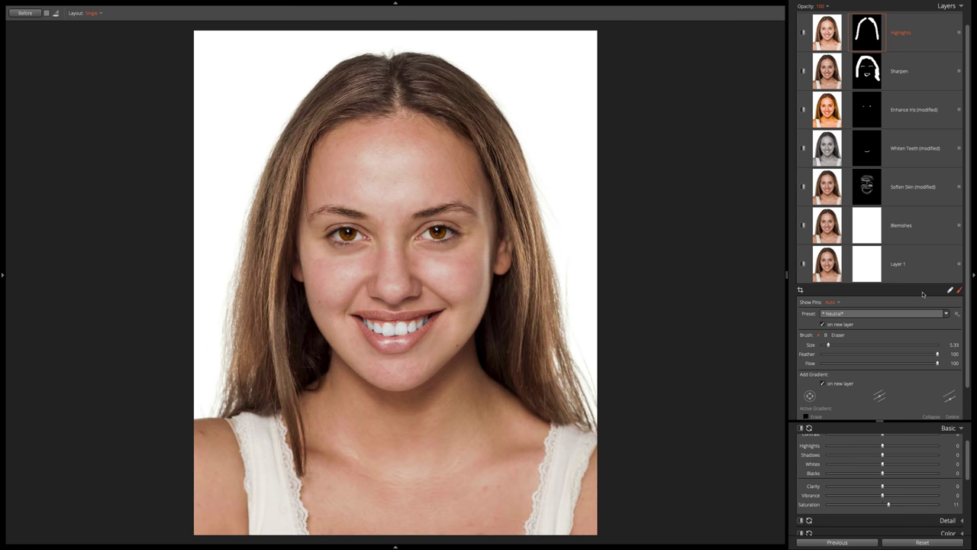
key("backslash")
key("backslash")
Extend the Highlights layer's painted mask to the hair tips on both sides and compare with the original.
left_click(574, 404)
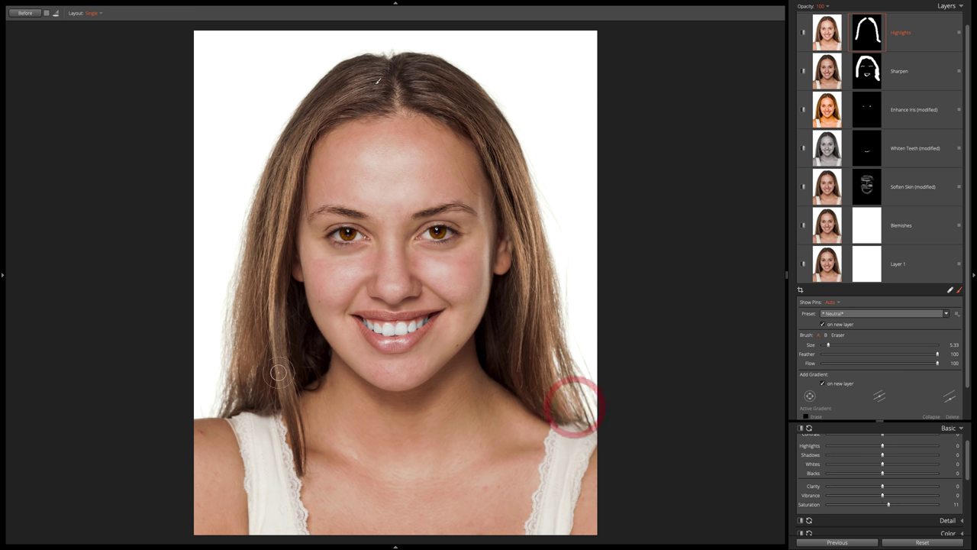
left_click(236, 397)
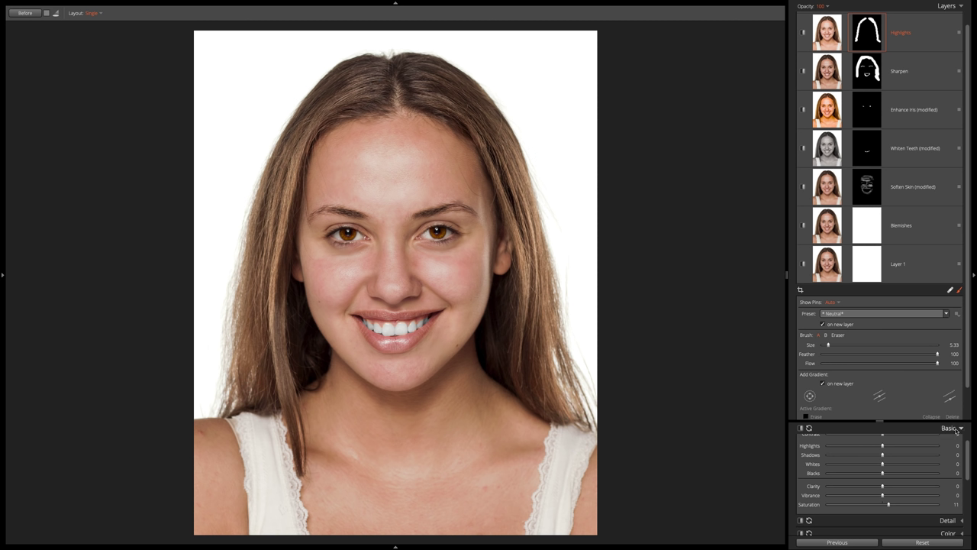
key("backslash")
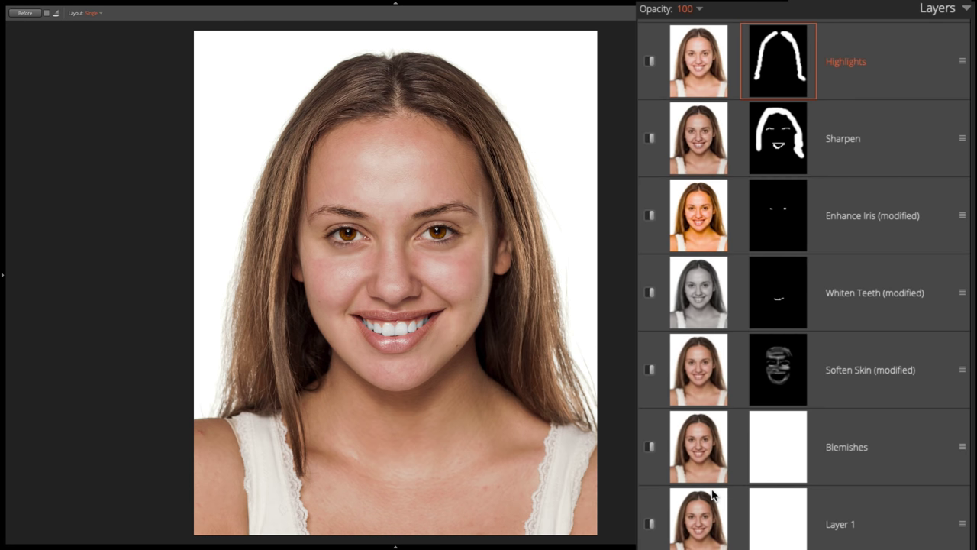
Select the Enhance Iris layer's mask and set that layer's exposure to 0.38.
left_click(779, 223)
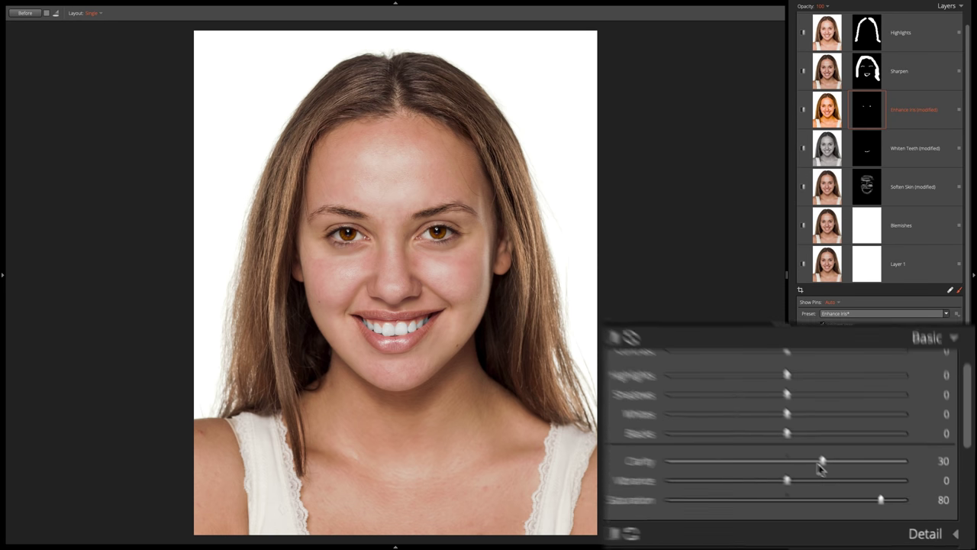
scroll(863, 488, "up", 3)
scroll(795, 446, "up", 2)
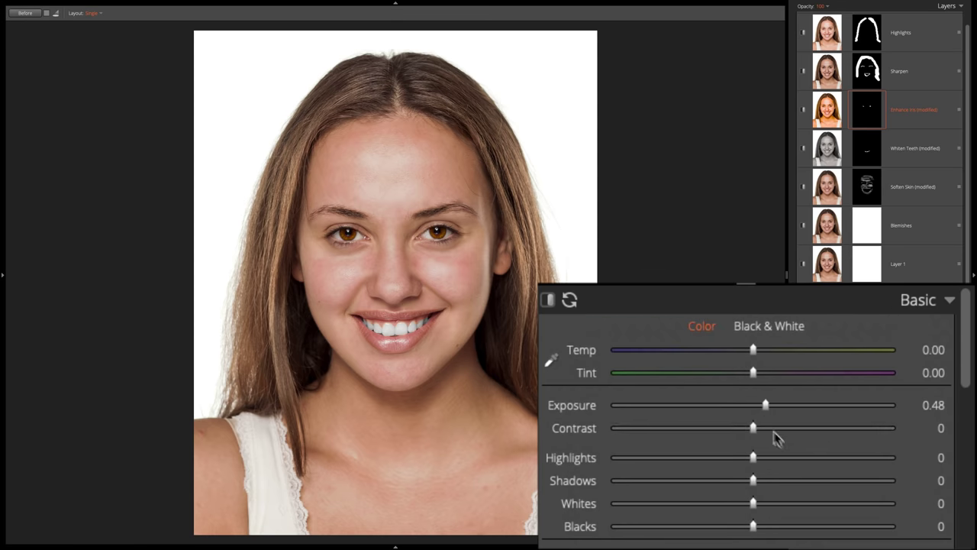
mouse_move(767, 406)
left_mouse_down()
mouse_move(679, 408)
mouse_move(828, 414)
mouse_move(765, 408)
left_mouse_up()
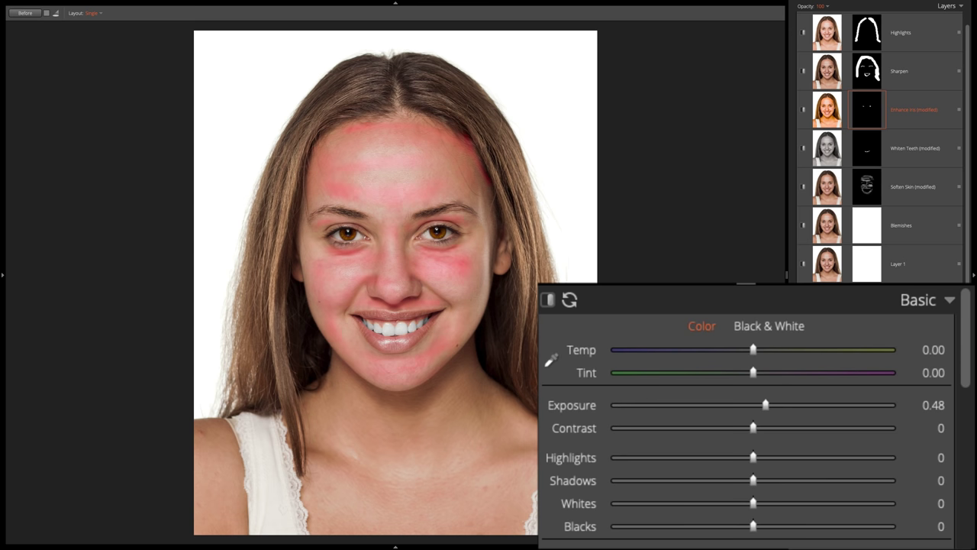
left_click(888, 469)
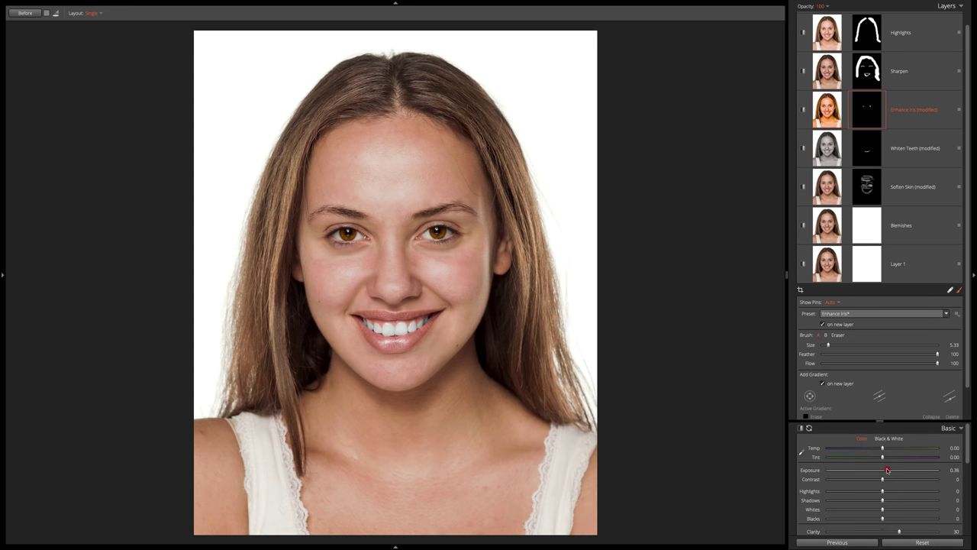
Reduce the masking brush size to 0.
scroll(923, 369, "down", 1)
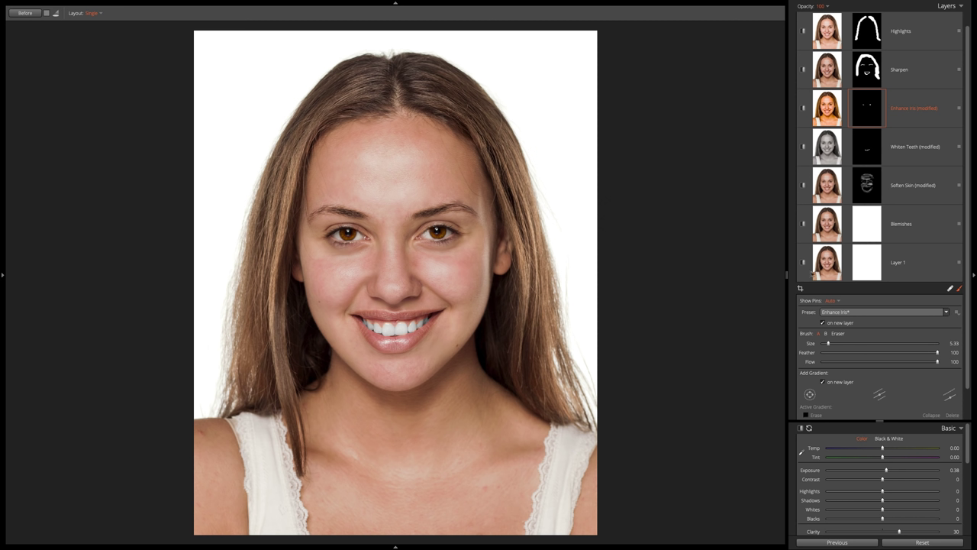
key("bracketleft")
key("bracketleft")
key("bracketleft")
scroll(892, 291, "down", 2)
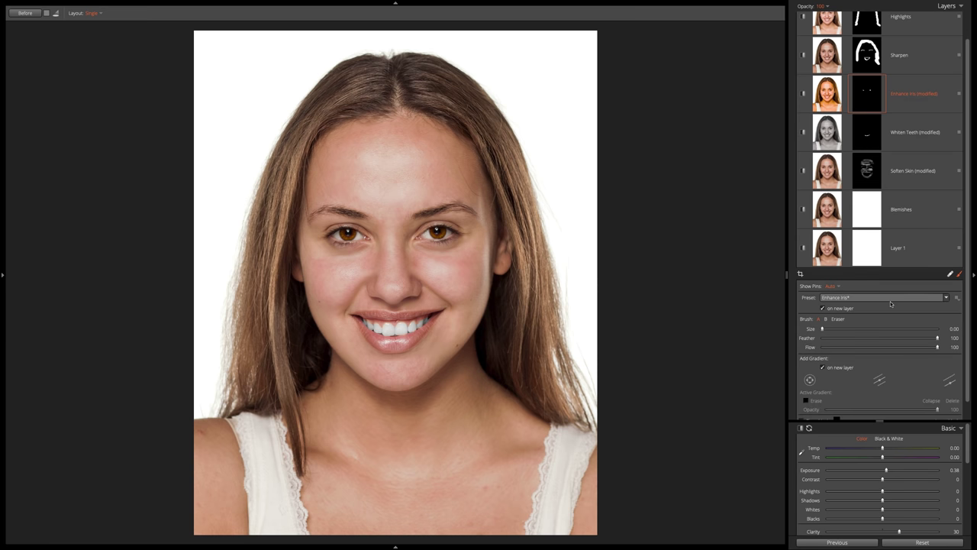
Review the healed spots on the face with the Spot Heal tool, reduce its brush size and close the tool.
left_click(950, 253)
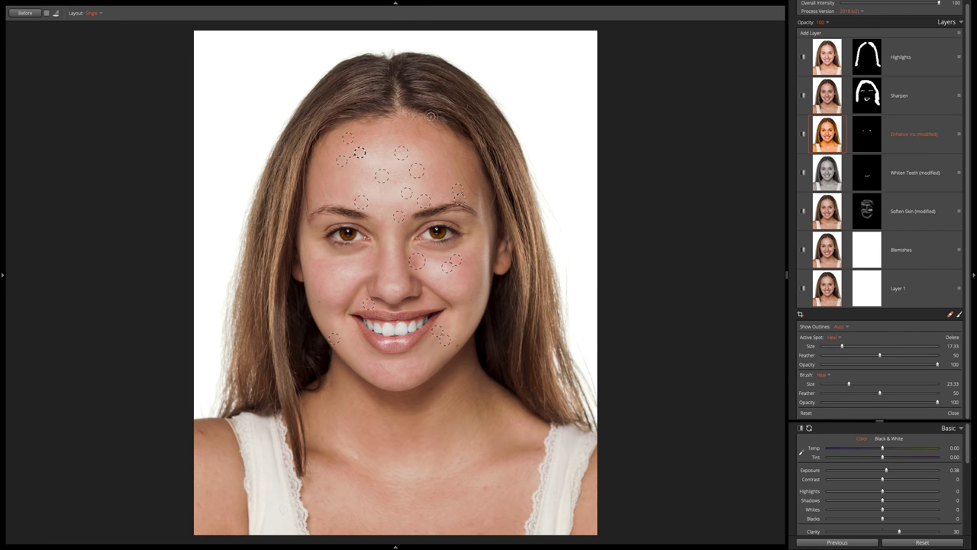
key("bracketleft")
key("bracketleft")
mouse_move(484, 196)
left_mouse_down()
mouse_move(468, 187)
mouse_move(439, 126)
left_mouse_up()
left_click(950, 314)
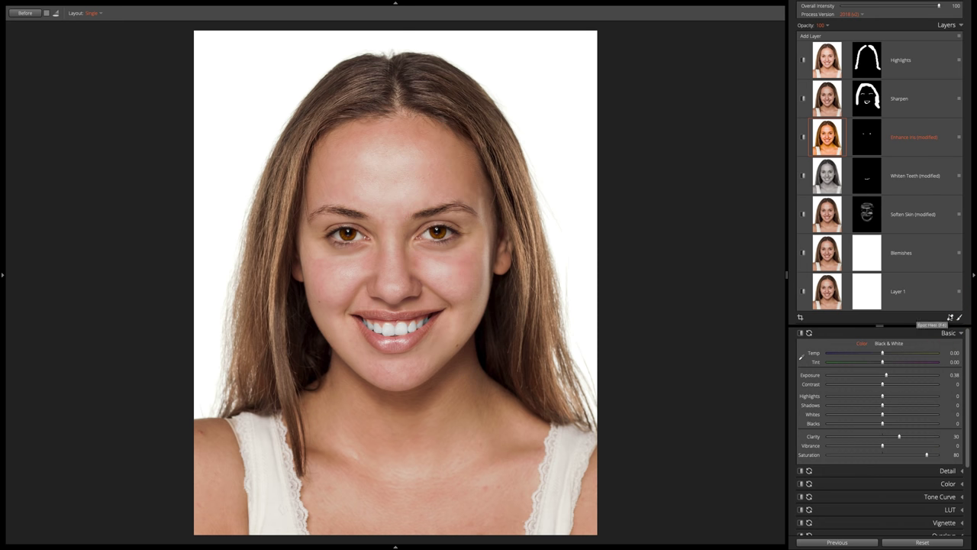